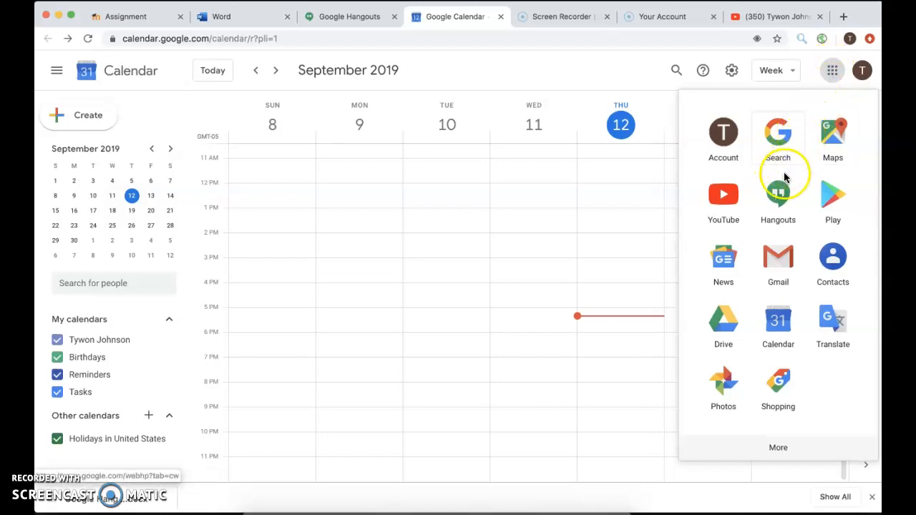
Step: Close the Google apps launcher to get back to the September 8–14, 2019 week view
{"action": "left_click", "coordinate": [775, 324]}
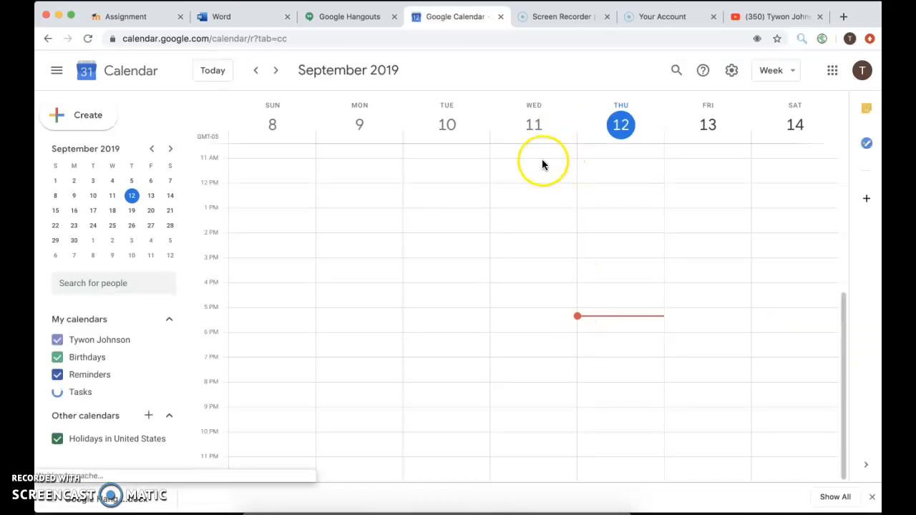
{"action": "left_click", "coordinate": [776, 74]}
Step: Switch to the Day view of Thursday Sep 12, then to Week, then to Month
{"action": "left_click", "coordinate": [779, 103]}
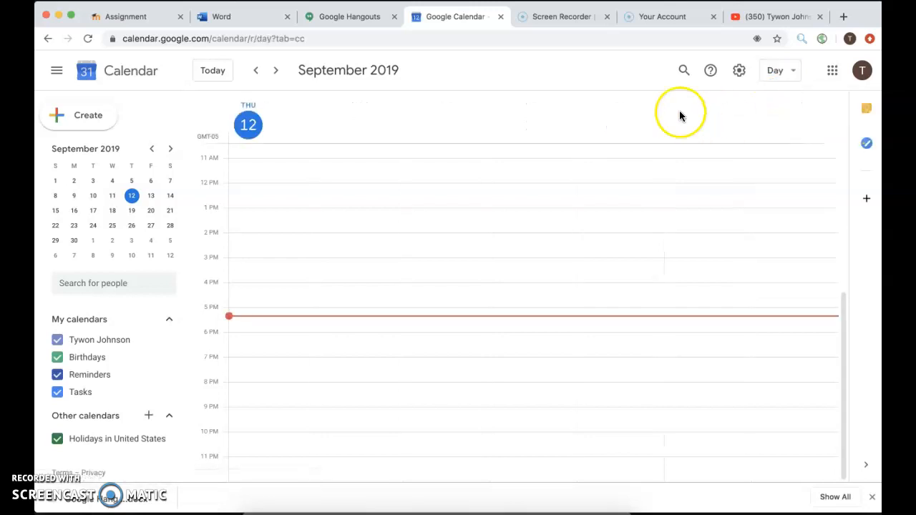
{"action": "left_click", "coordinate": [778, 74]}
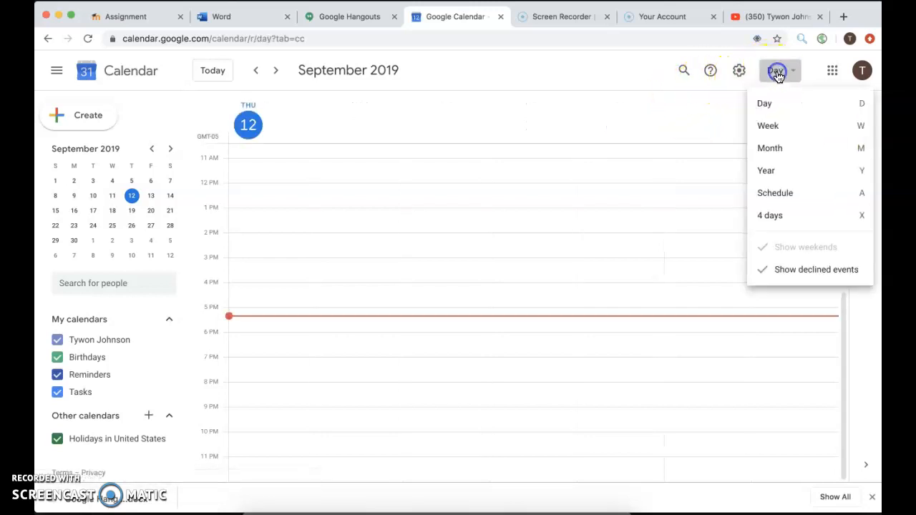
{"action": "left_click", "coordinate": [773, 126]}
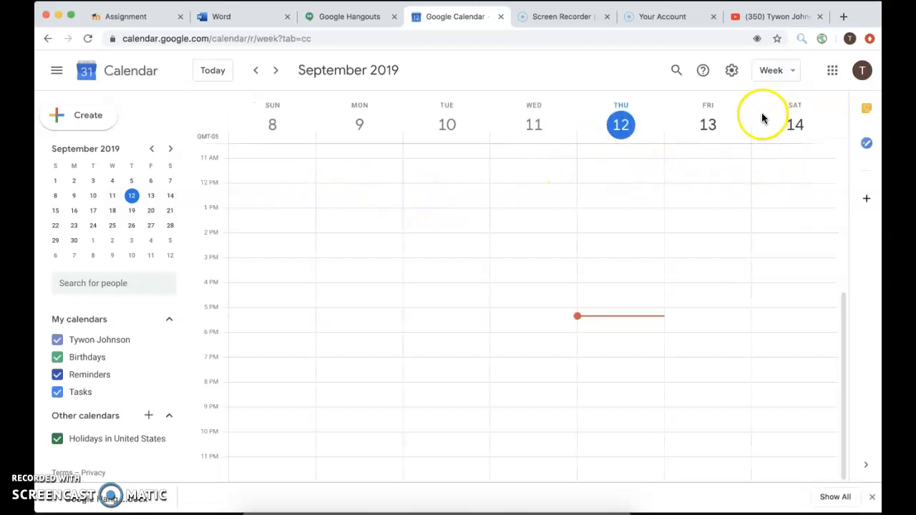
{"action": "left_click", "coordinate": [771, 71]}
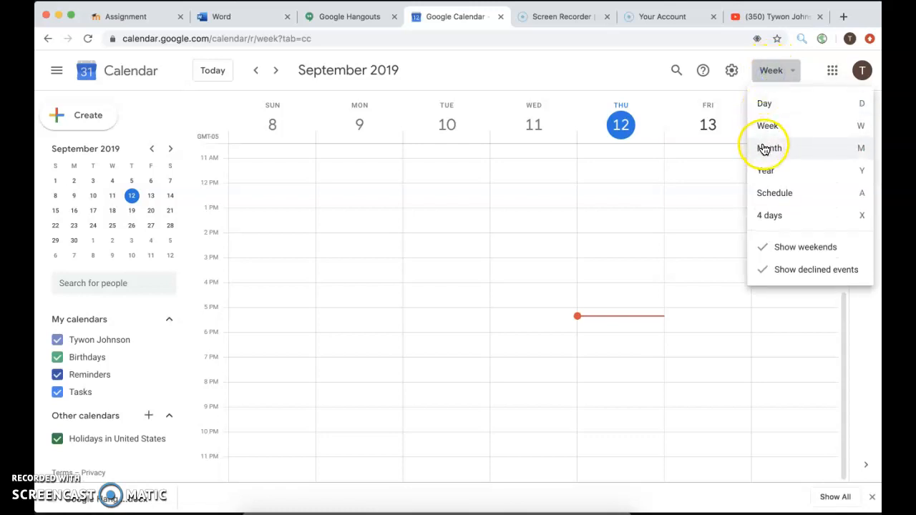
{"action": "left_click", "coordinate": [764, 149]}
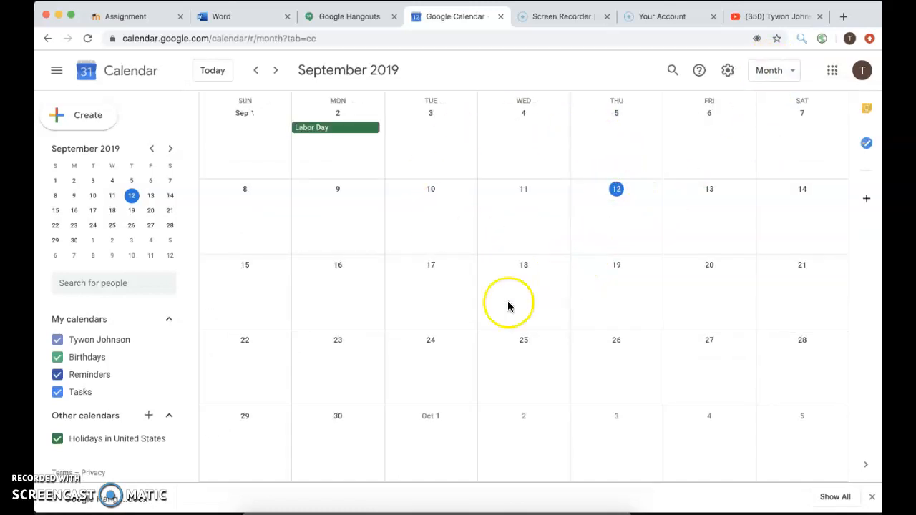
Step: Look over the 2019 Year view, then return to the September 2019 Month view
{"action": "left_click", "coordinate": [784, 72]}
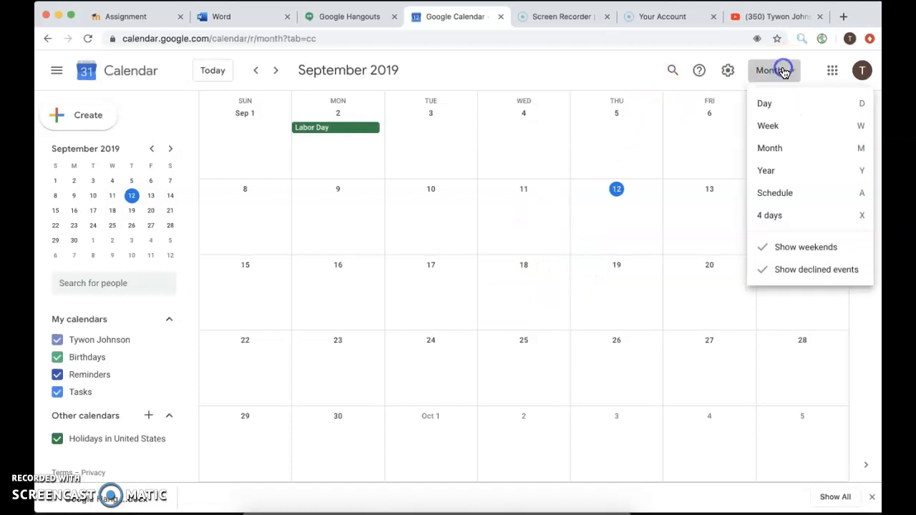
{"action": "left_click", "coordinate": [770, 170]}
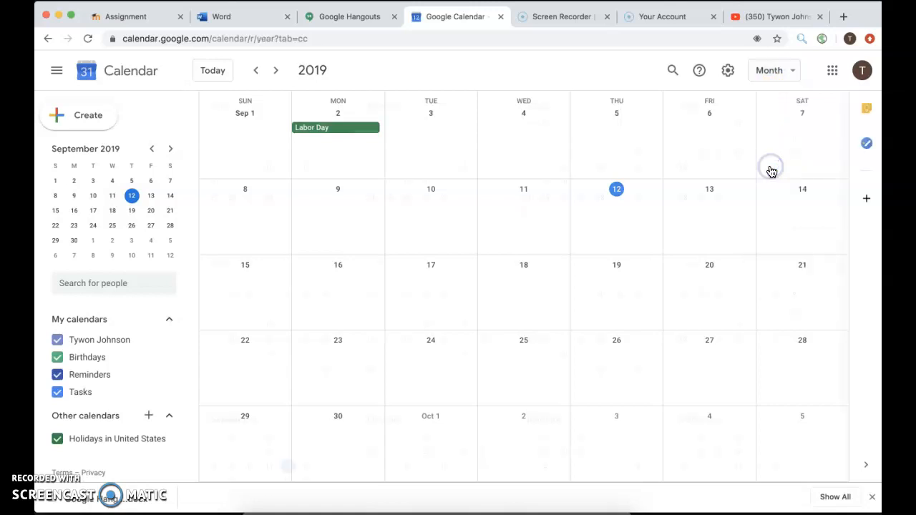
{"action": "scroll", "coordinate": [561, 354], "scroll_direction": "down", "scroll_amount": 2}
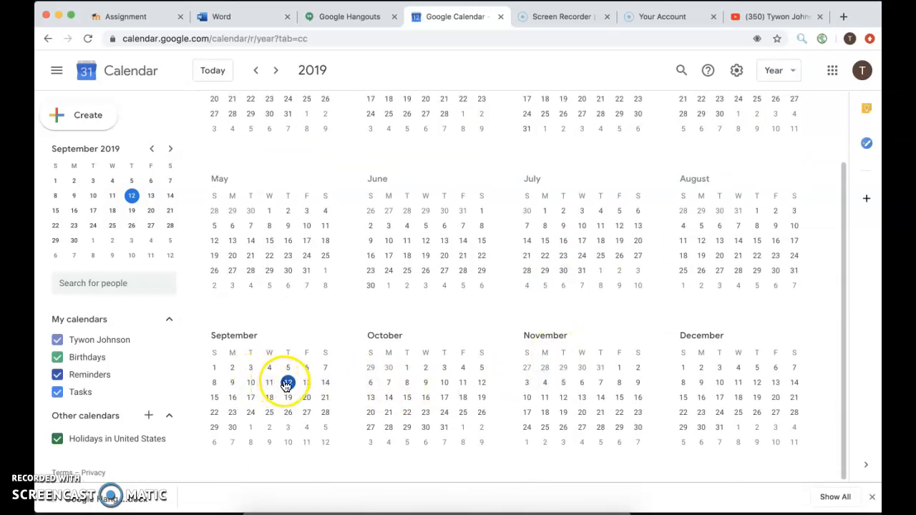
{"action": "left_click", "coordinate": [768, 68]}
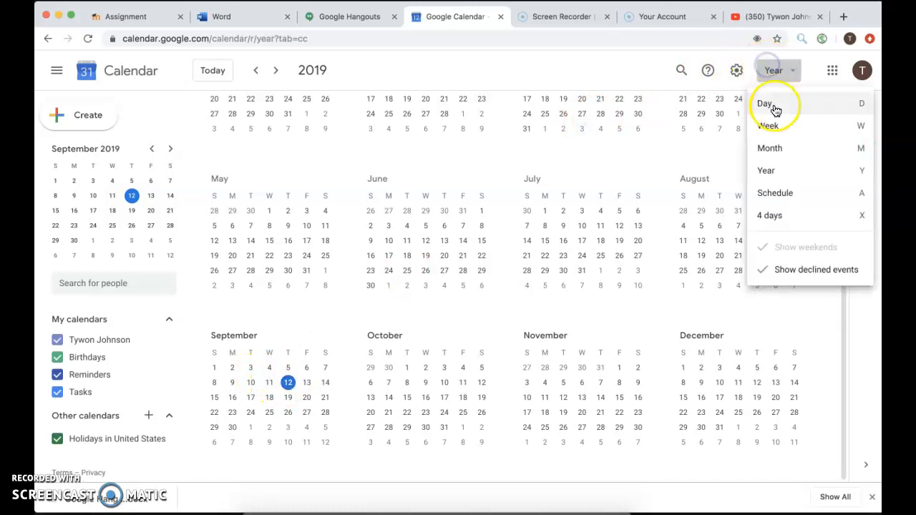
{"action": "left_click", "coordinate": [778, 149]}
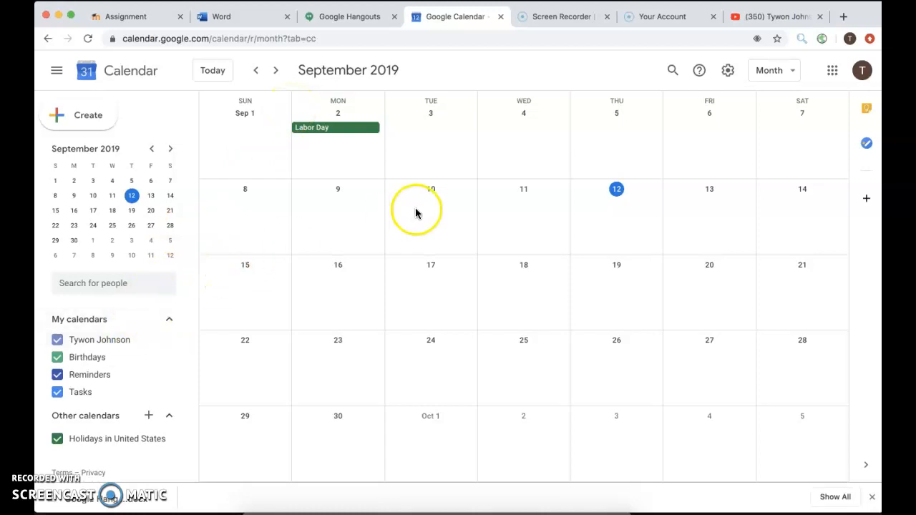
Step: Open the Sep 12 day view and collapse, then re-expand, the My calendars list
{"action": "left_click", "coordinate": [616, 189]}
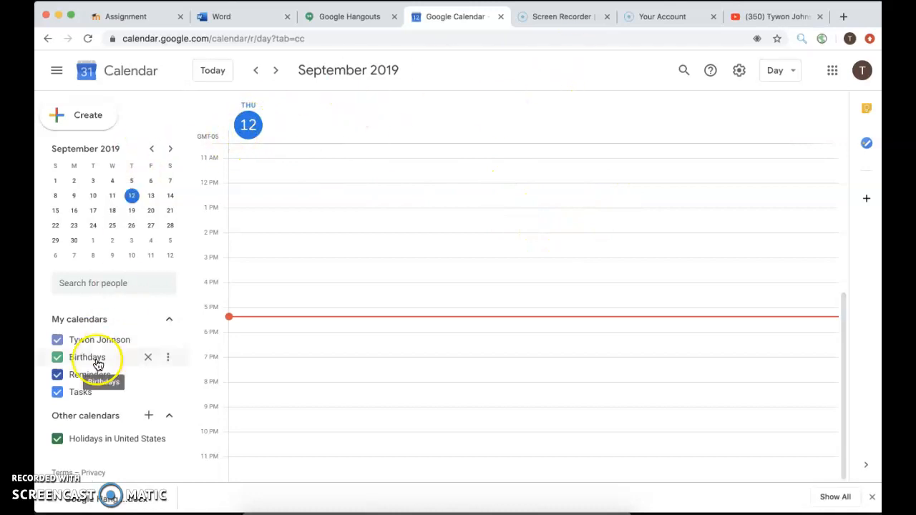
{"action": "left_click", "coordinate": [161, 320]}
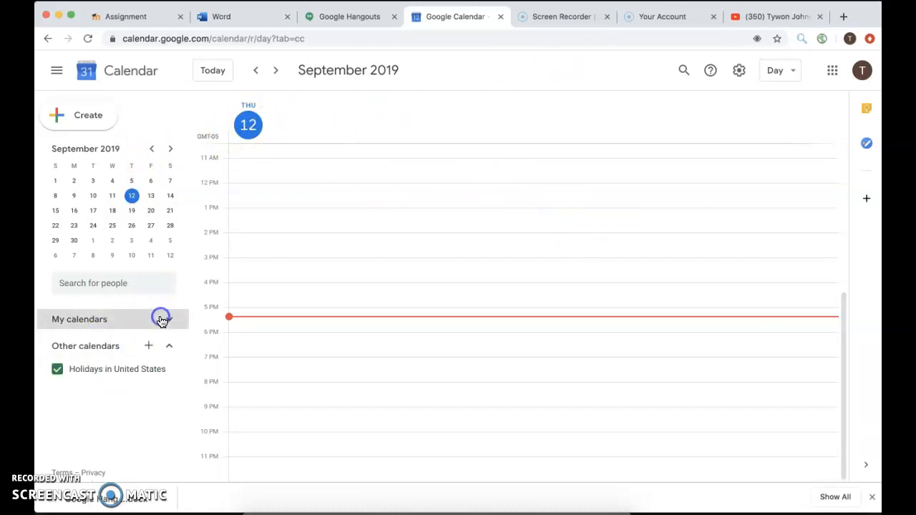
{"action": "left_click", "coordinate": [162, 321]}
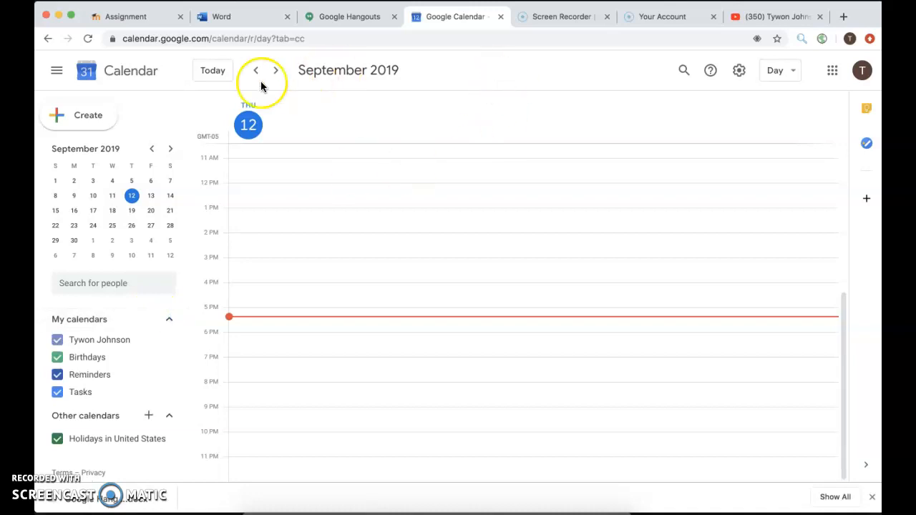
Step: Go through Week back to Month view and start a new entry on Thursday Sep 12
{"action": "left_click", "coordinate": [786, 73]}
{"action": "left_click", "coordinate": [773, 129]}
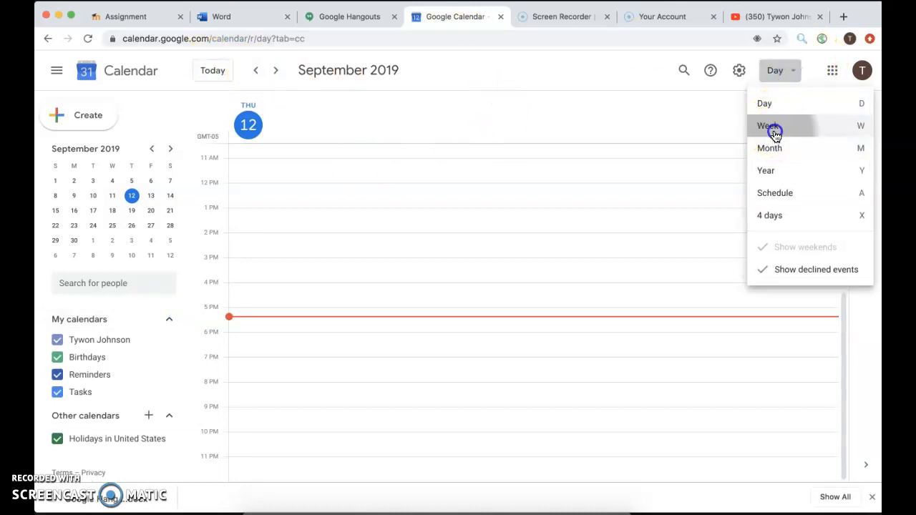
{"action": "left_click", "coordinate": [758, 72]}
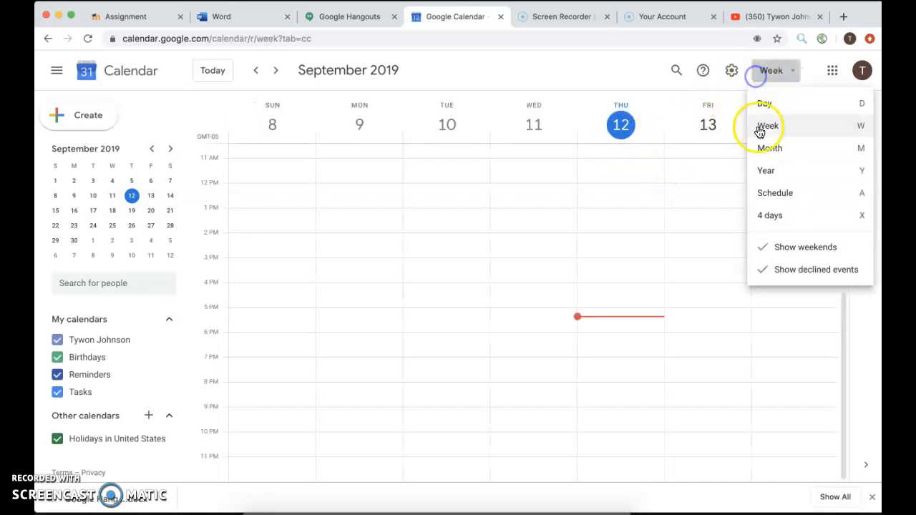
{"action": "left_click", "coordinate": [766, 145]}
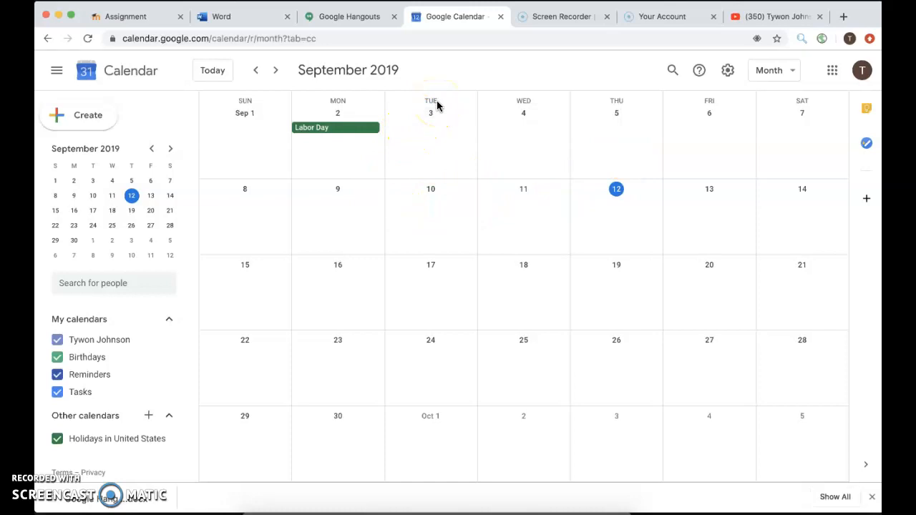
{"action": "left_click", "coordinate": [616, 229]}
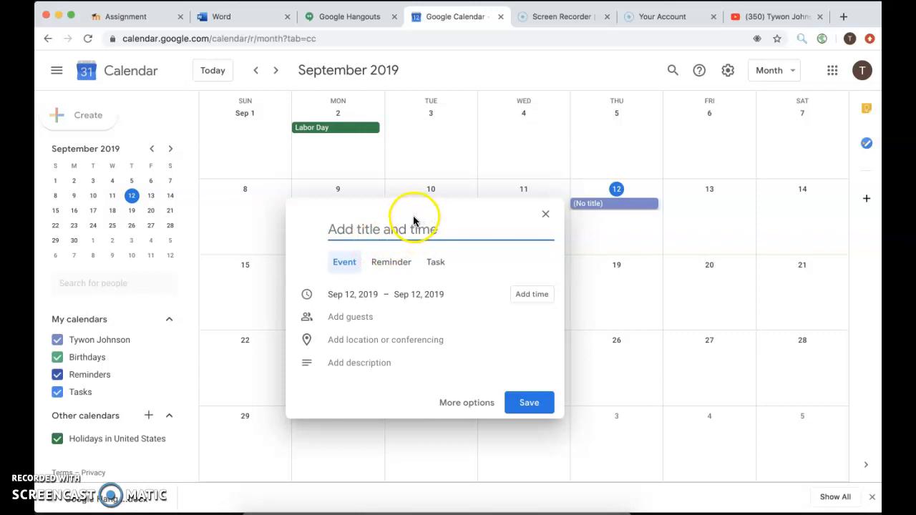
Step: Make the Sep 12 entry a reminder that does not repeat
{"action": "left_click", "coordinate": [391, 262]}
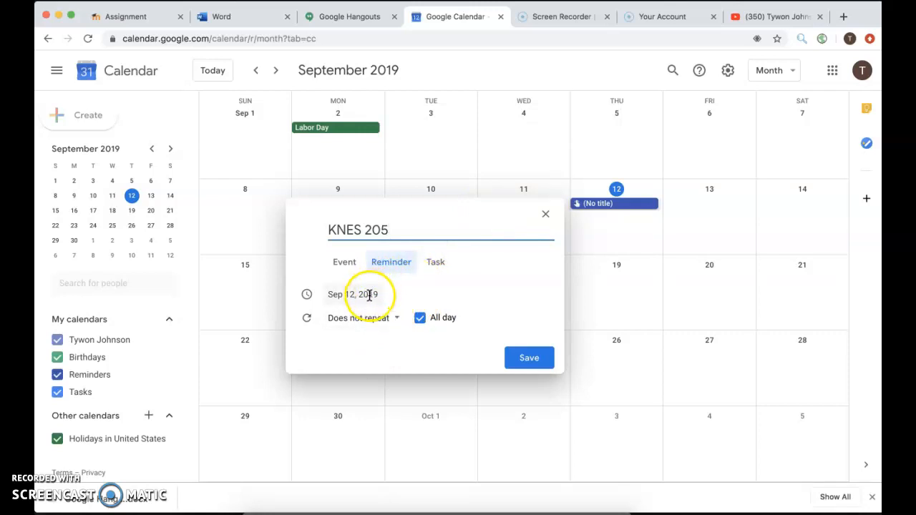
{"action": "left_click", "coordinate": [396, 321]}
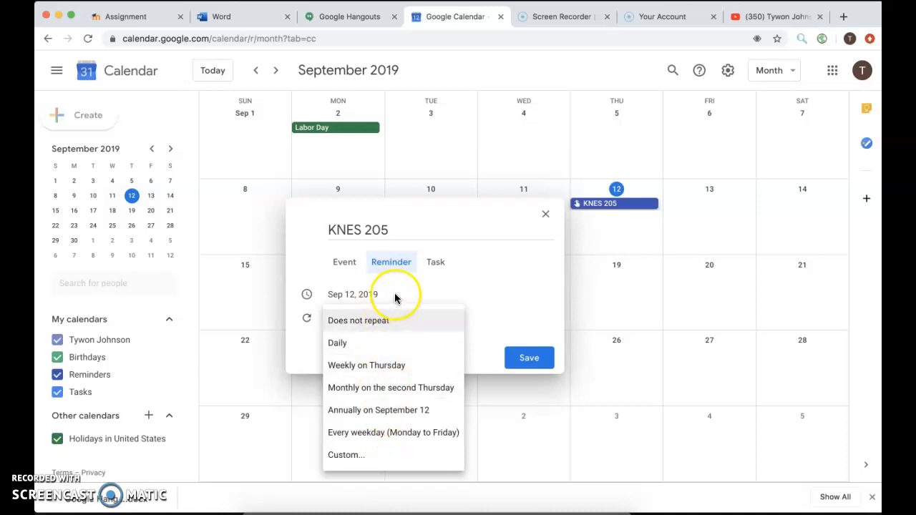
{"action": "left_click", "coordinate": [483, 276]}
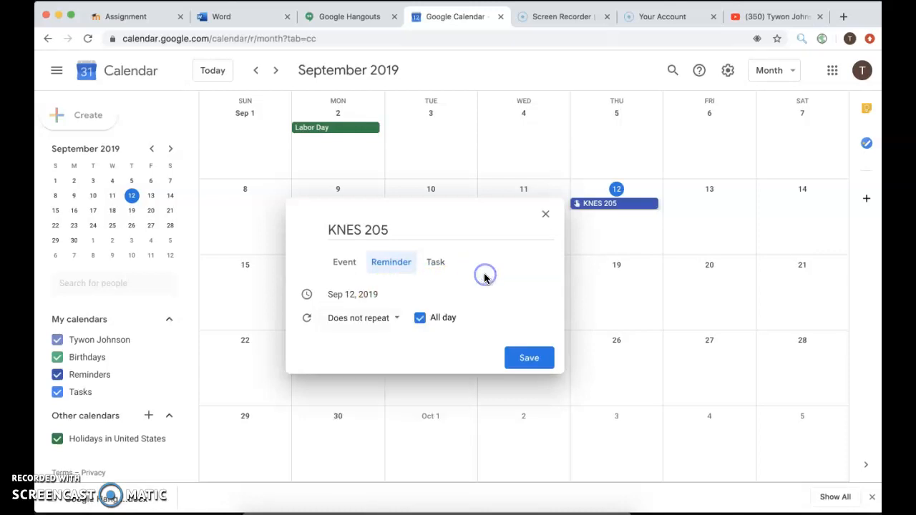
Step: Time the KNES 205 reminder for 11:00pm instead of all day and save it
{"action": "left_click", "coordinate": [420, 319]}
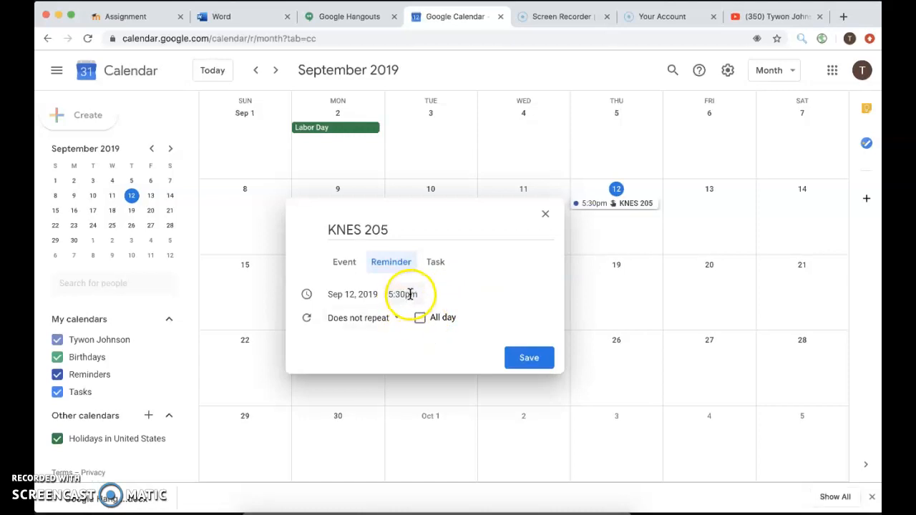
{"action": "left_click", "coordinate": [417, 294]}
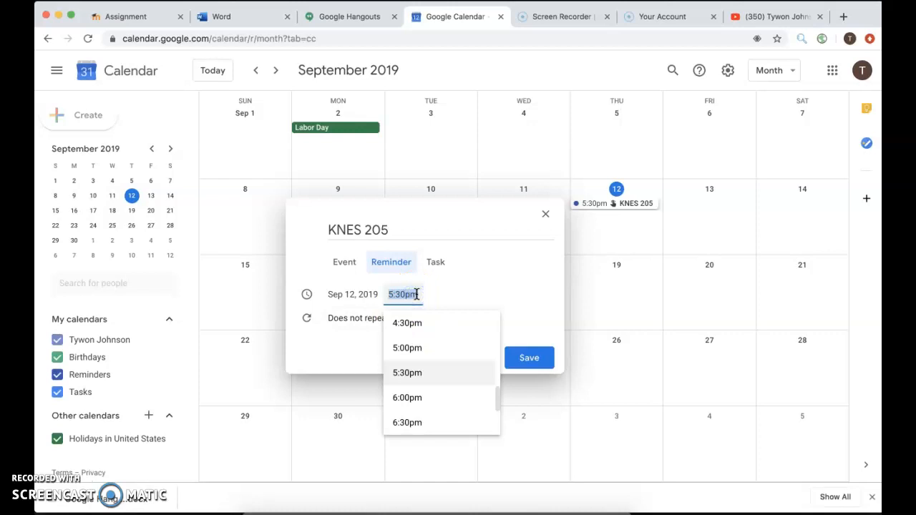
{"action": "scroll", "coordinate": [421, 377], "scroll_direction": "down", "scroll_amount": 5}
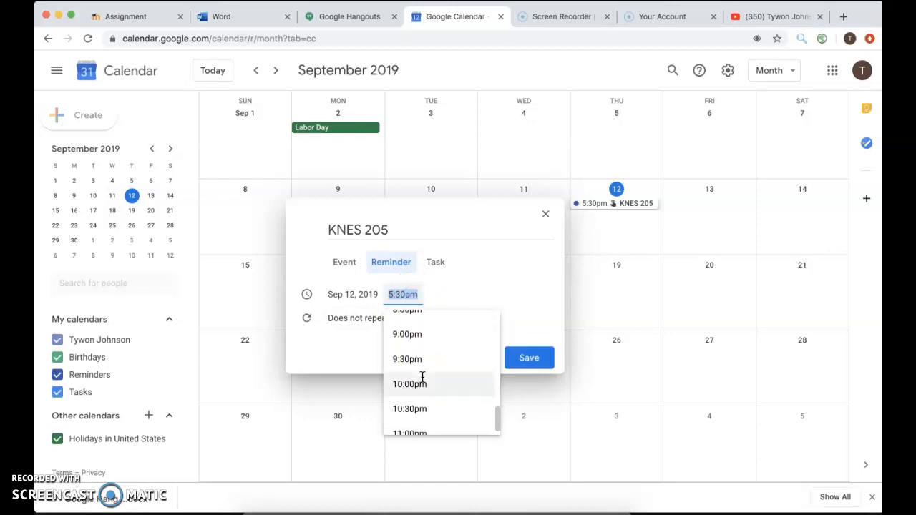
{"action": "scroll", "coordinate": [422, 377], "scroll_direction": "down", "scroll_amount": 2}
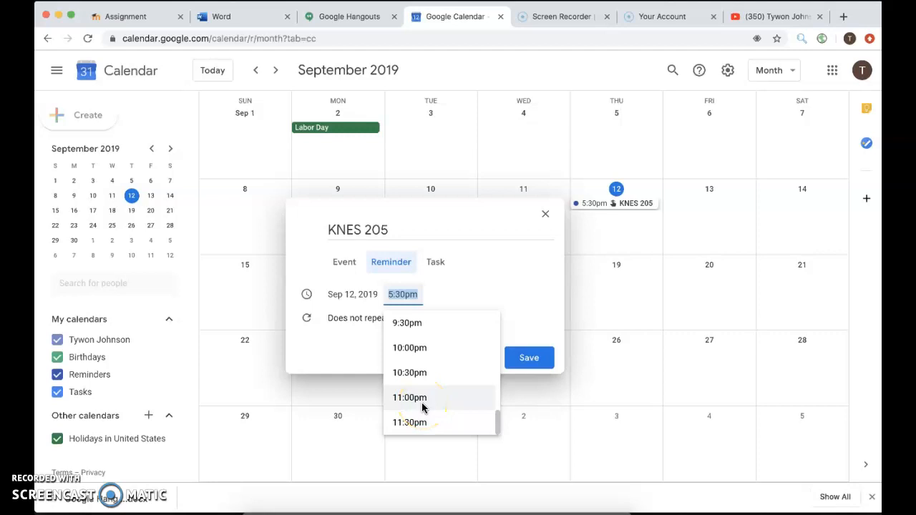
{"action": "left_click", "coordinate": [422, 408]}
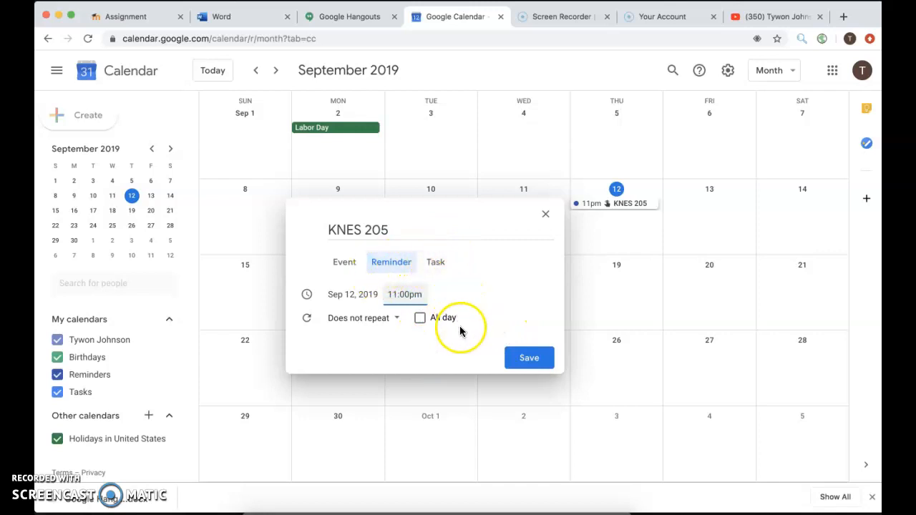
{"action": "left_click", "coordinate": [528, 358]}
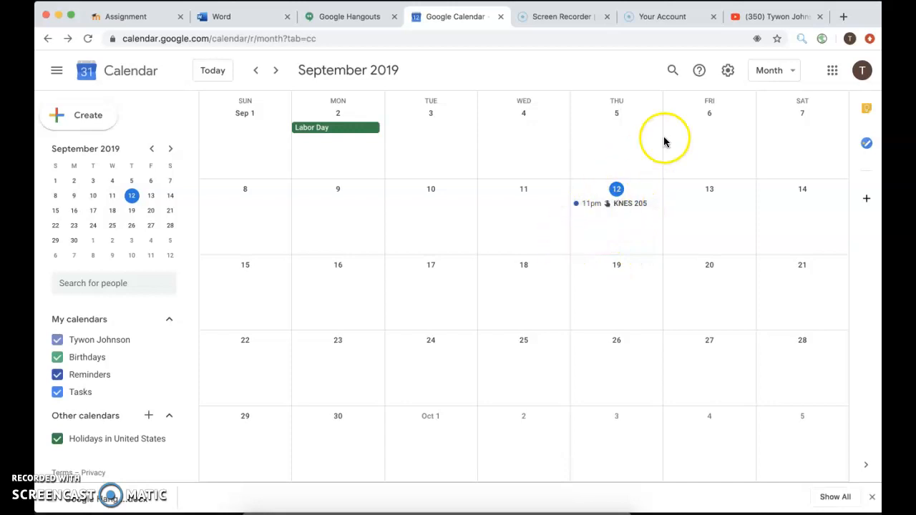
Step: Create a draft event on Friday Sep 13 timed 5:30pm–6:30pm
{"action": "left_click", "coordinate": [696, 214]}
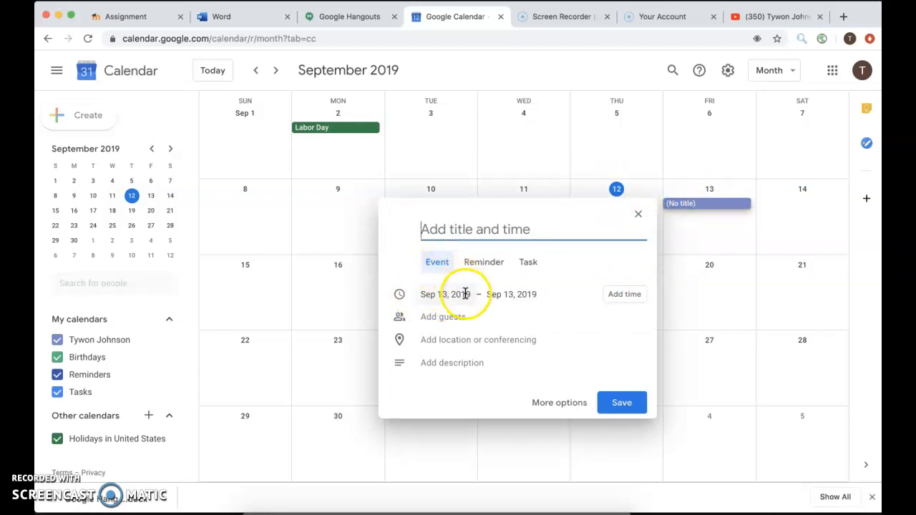
{"action": "left_click", "coordinate": [614, 300]}
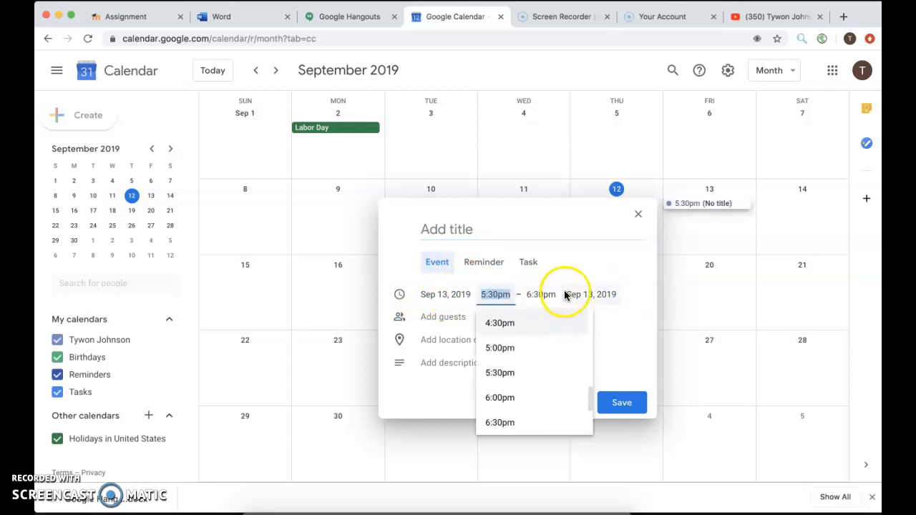
{"action": "left_click", "coordinate": [609, 233]}
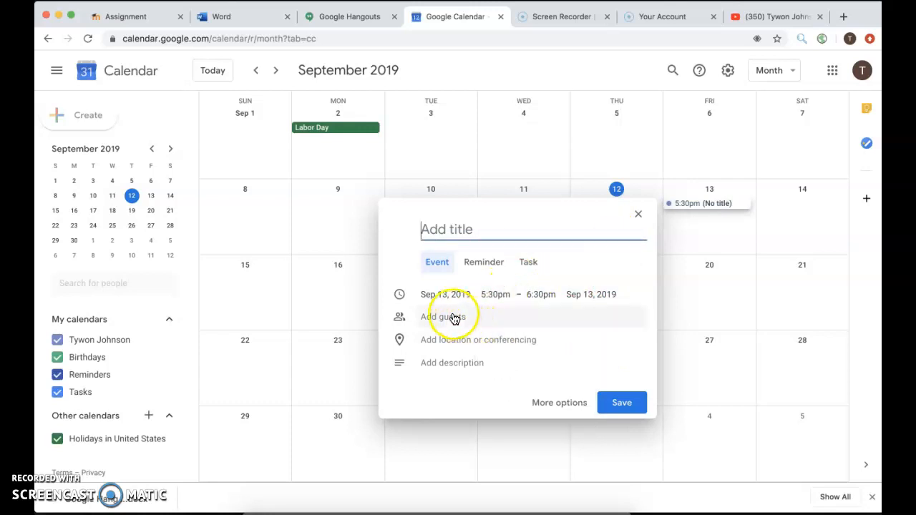
Step: Open the Sep 13 event's full details and add Hangouts conferencing
{"action": "left_click", "coordinate": [551, 403]}
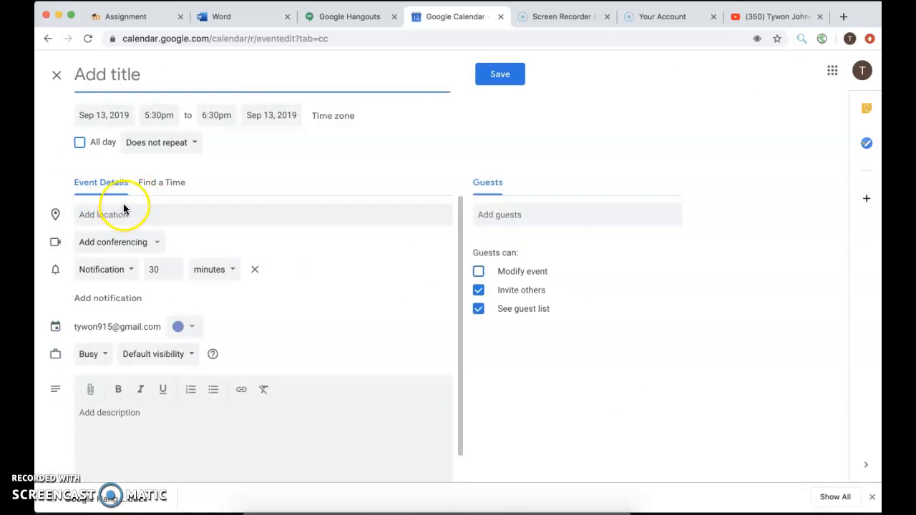
{"action": "left_click", "coordinate": [139, 244]}
{"action": "left_click", "coordinate": [141, 275]}
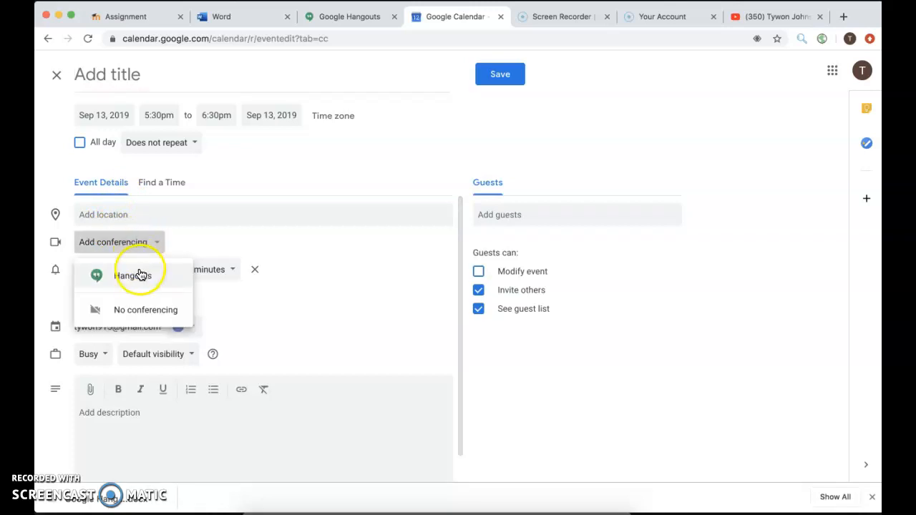
{"action": "left_click", "coordinate": [141, 276]}
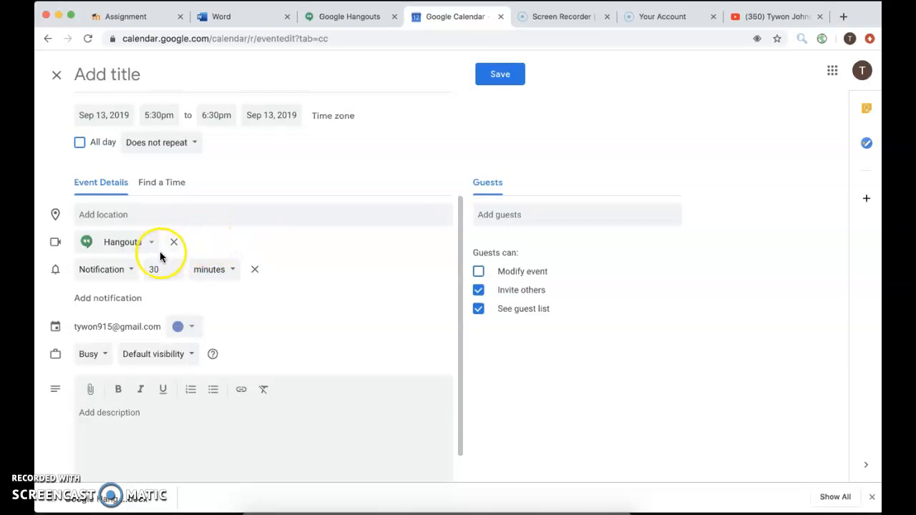
Step: Set the event notification to 1 hour before
{"action": "left_click", "coordinate": [131, 276]}
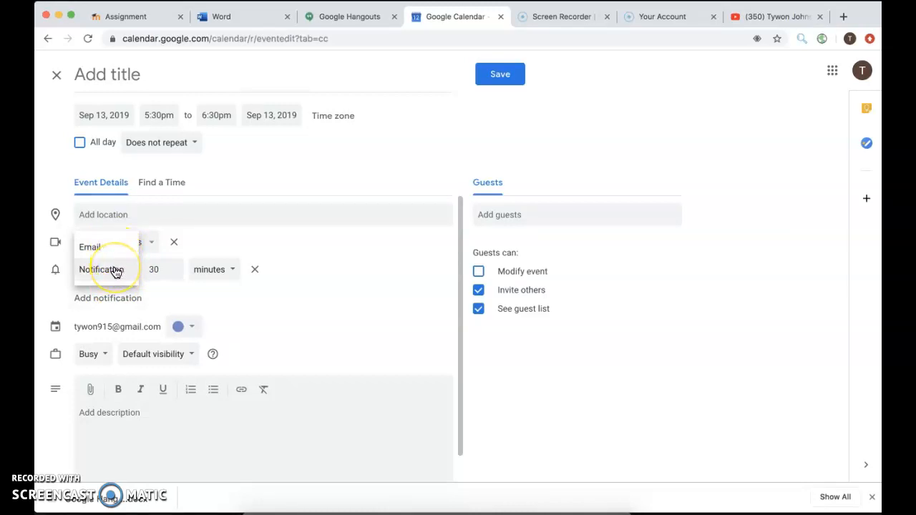
{"action": "left_click", "coordinate": [115, 270]}
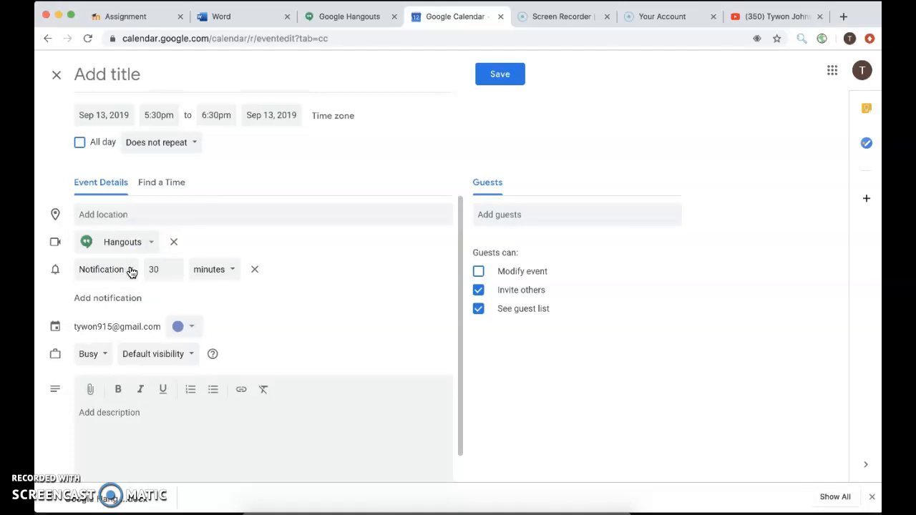
{"action": "left_click", "coordinate": [164, 269]}
{"action": "left_click", "coordinate": [174, 272]}
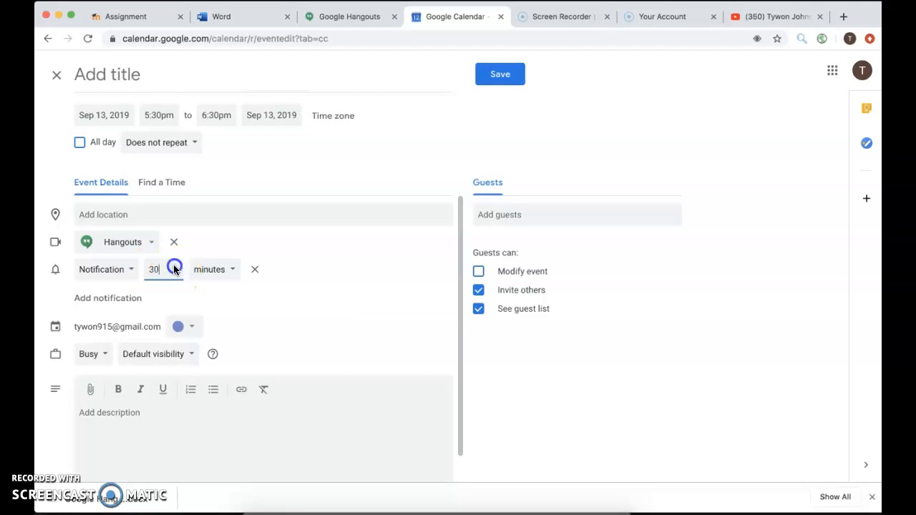
{"action": "left_click", "coordinate": [220, 269]}
{"action": "left_click", "coordinate": [219, 294]}
{"action": "left_click", "coordinate": [165, 269]}
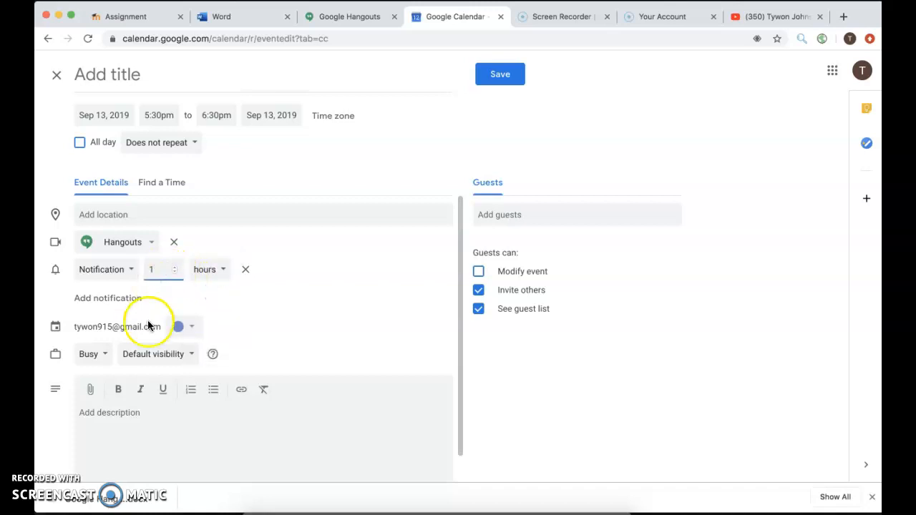
{"action": "left_click", "coordinate": [250, 310]}
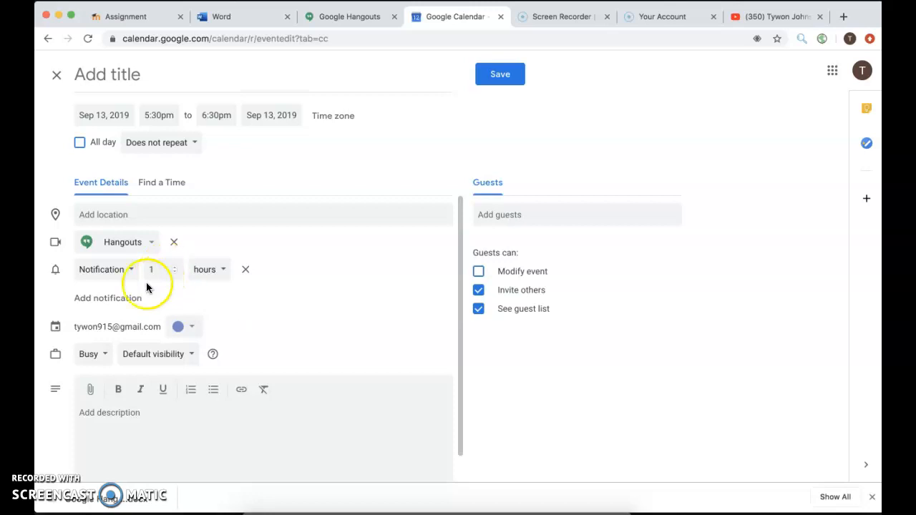
Step: Make the event Grape colour and show it as Free
{"action": "left_click", "coordinate": [194, 327]}
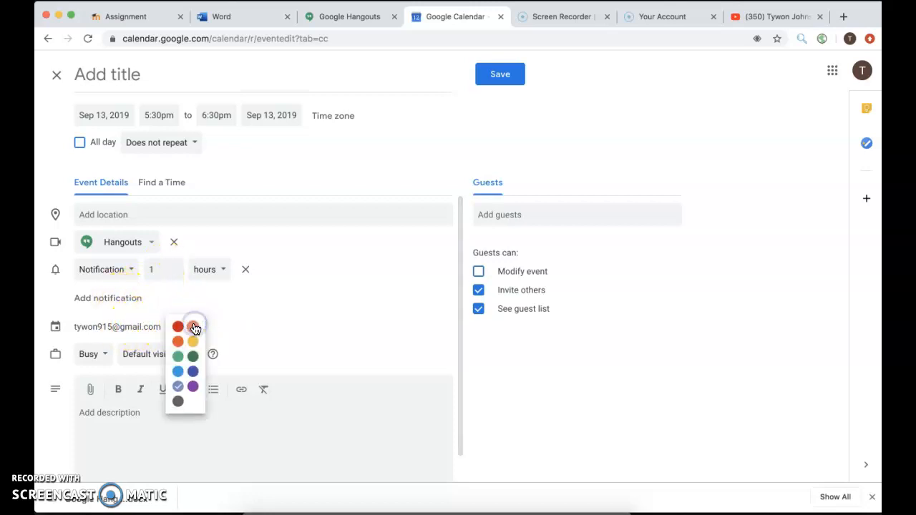
{"action": "left_click", "coordinate": [193, 388]}
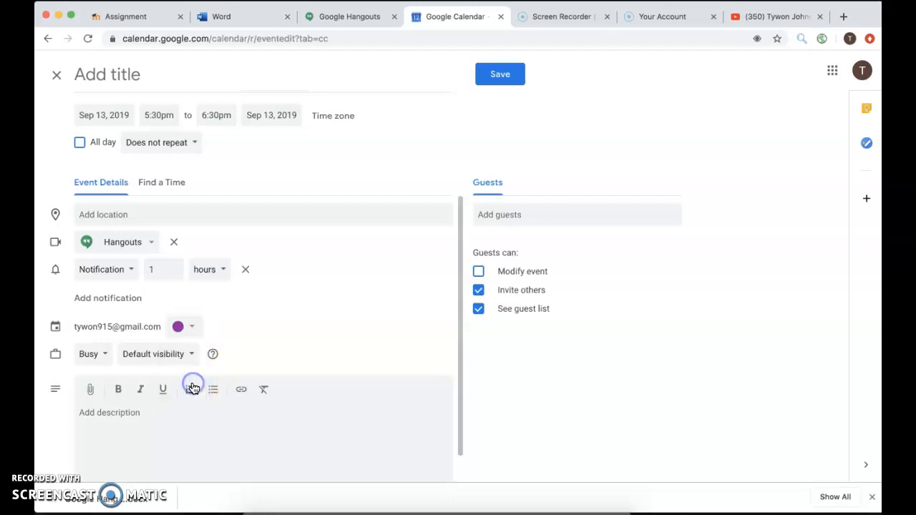
{"action": "left_click", "coordinate": [103, 361]}
{"action": "left_click", "coordinate": [95, 380]}
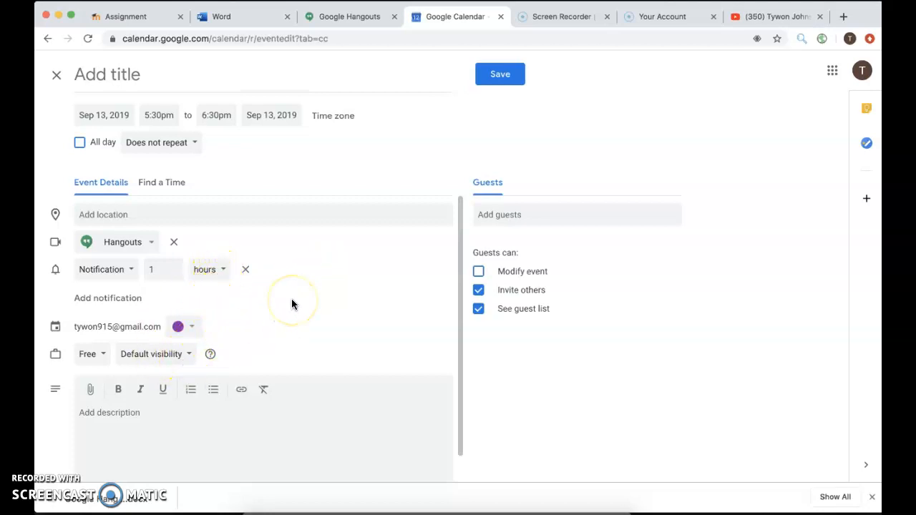
{"action": "scroll", "coordinate": [292, 299], "scroll_direction": "down", "scroll_amount": 1}
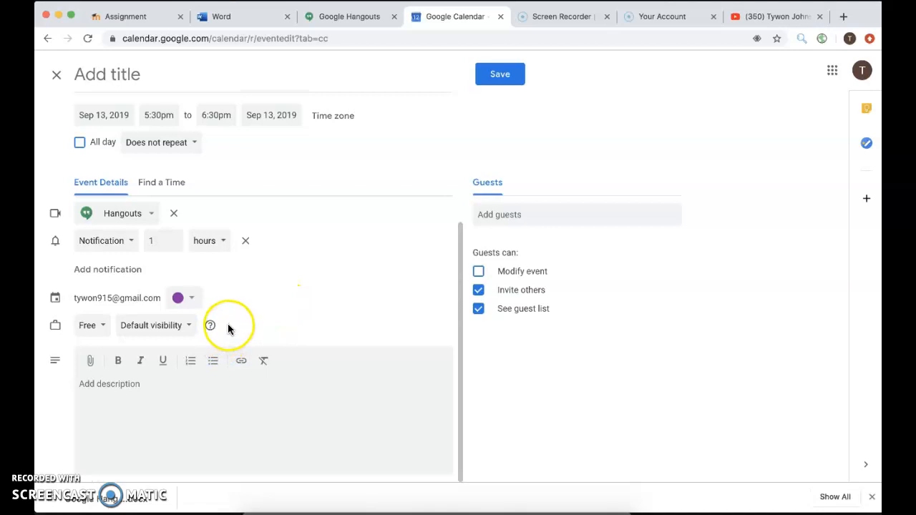
Step: Keep default visibility and add a description about buying a gift for a cousin
{"action": "left_click", "coordinate": [187, 329]}
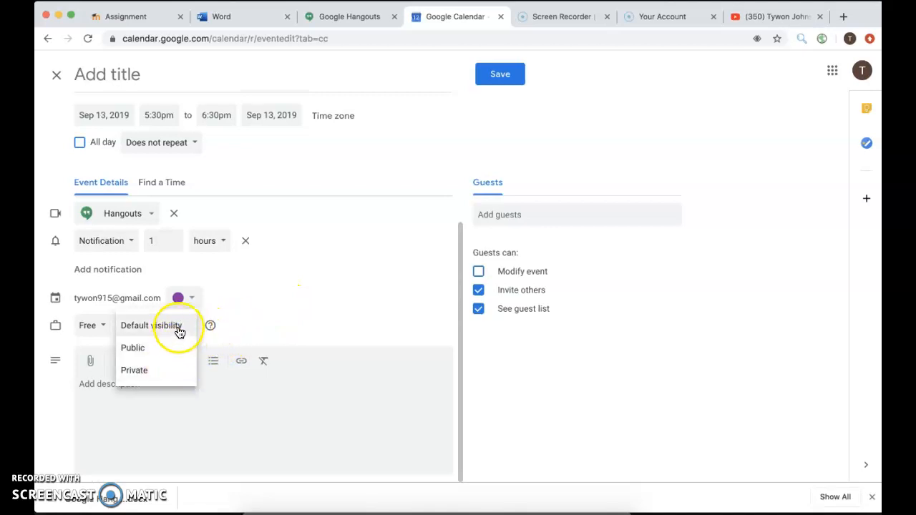
{"action": "left_click", "coordinate": [262, 319]}
{"action": "left_click", "coordinate": [171, 392]}
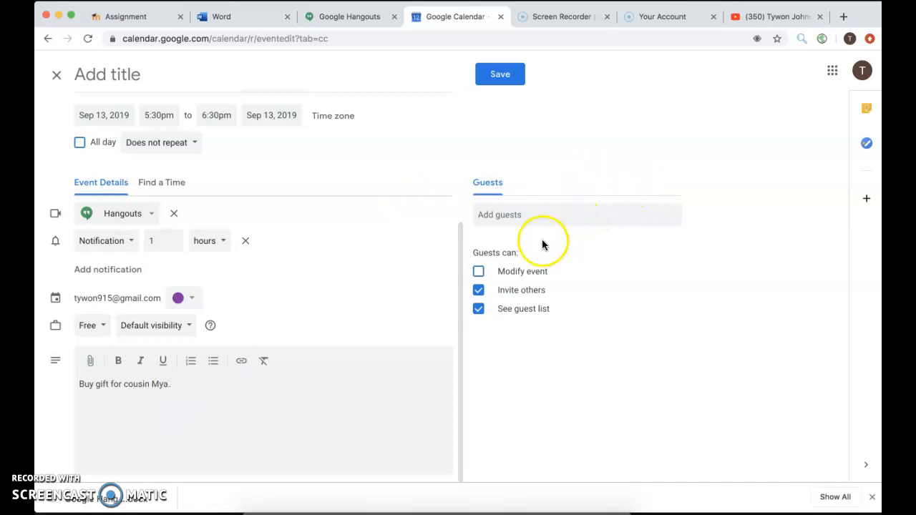
Step: Start a guest entry, then erase it so no guests are added
{"action": "left_click", "coordinate": [541, 216]}
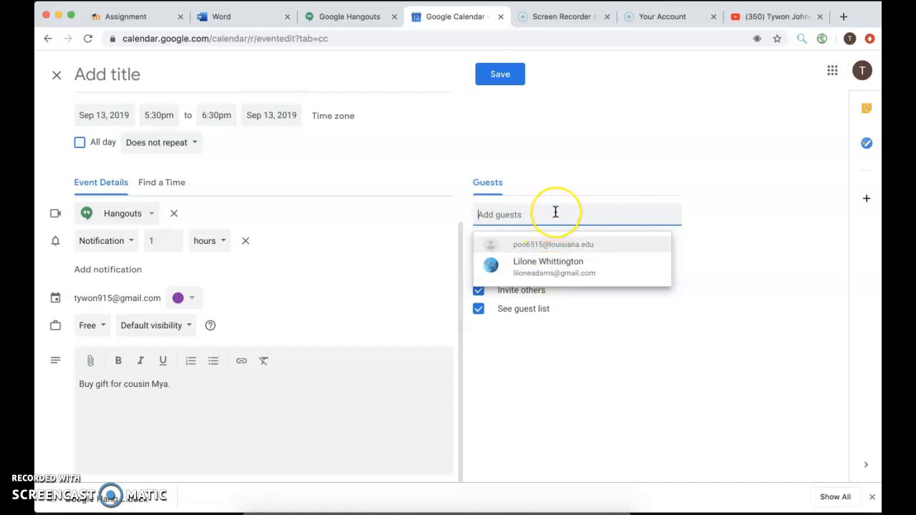
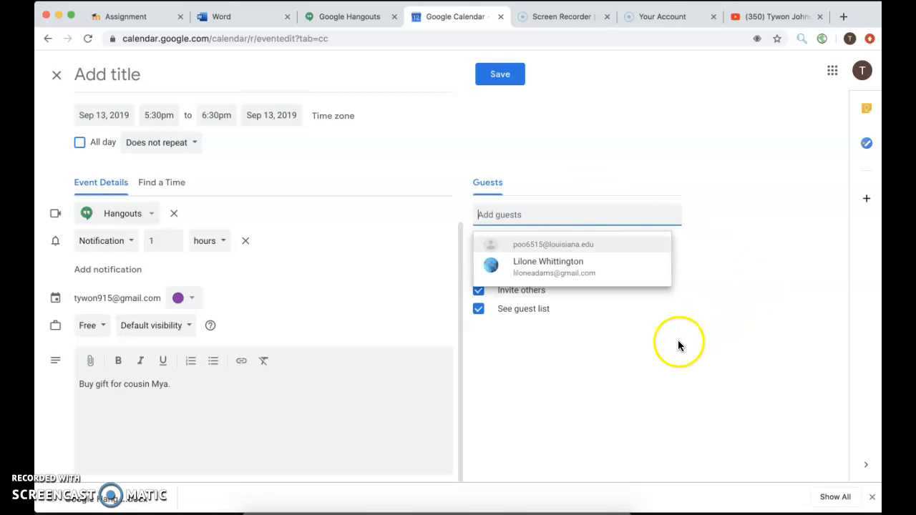
Step: Make the event repeat annually on September 13, leaving the time zone unchanged
{"action": "left_click", "coordinate": [632, 344]}
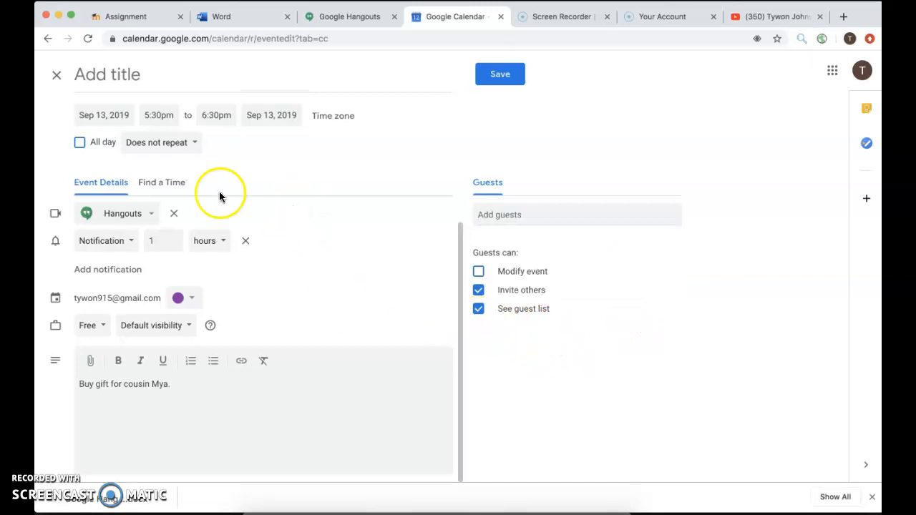
{"action": "left_click", "coordinate": [191, 147]}
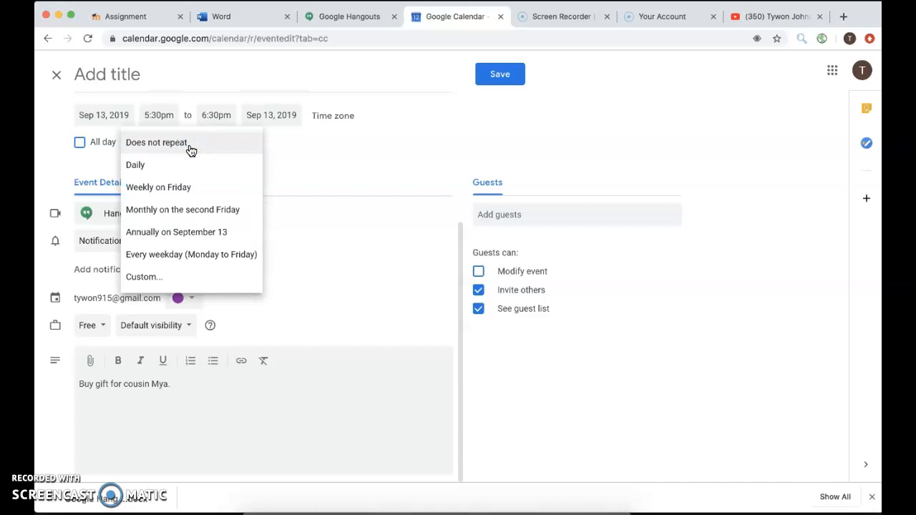
{"action": "left_click", "coordinate": [179, 232]}
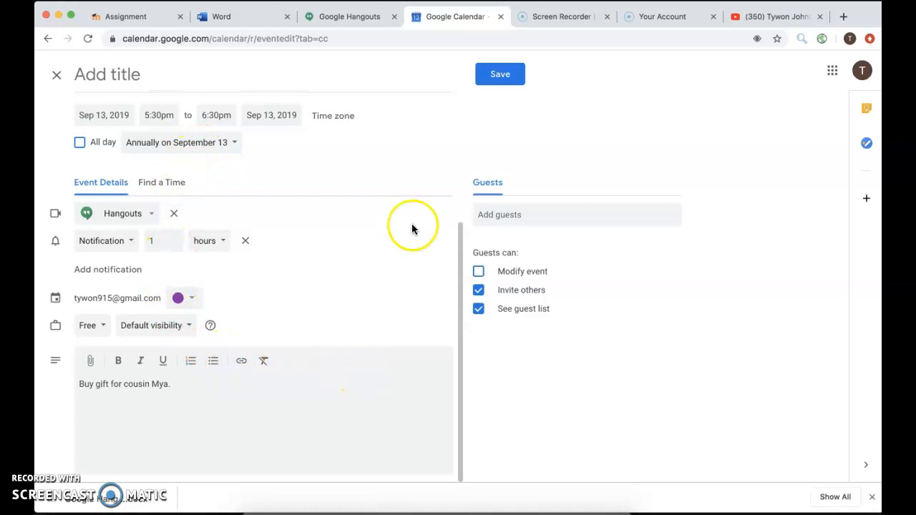
{"action": "left_click", "coordinate": [341, 121]}
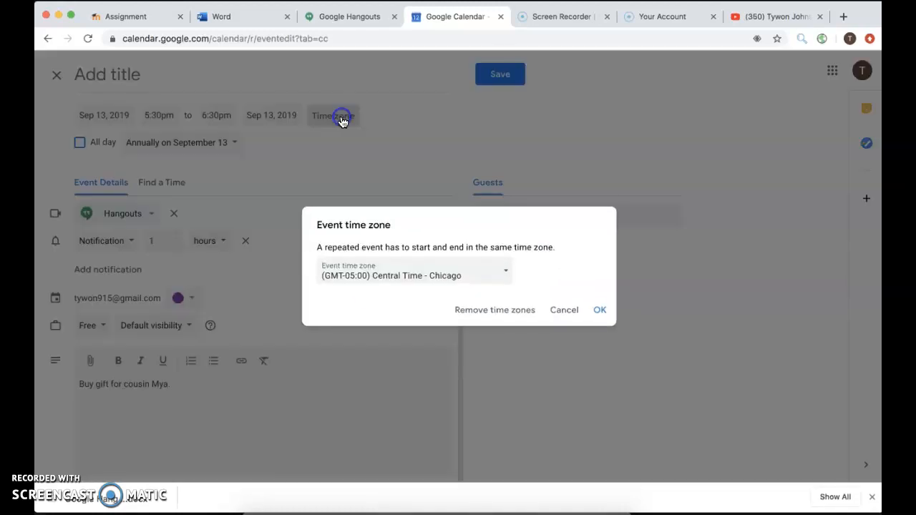
{"action": "left_click", "coordinate": [564, 310]}
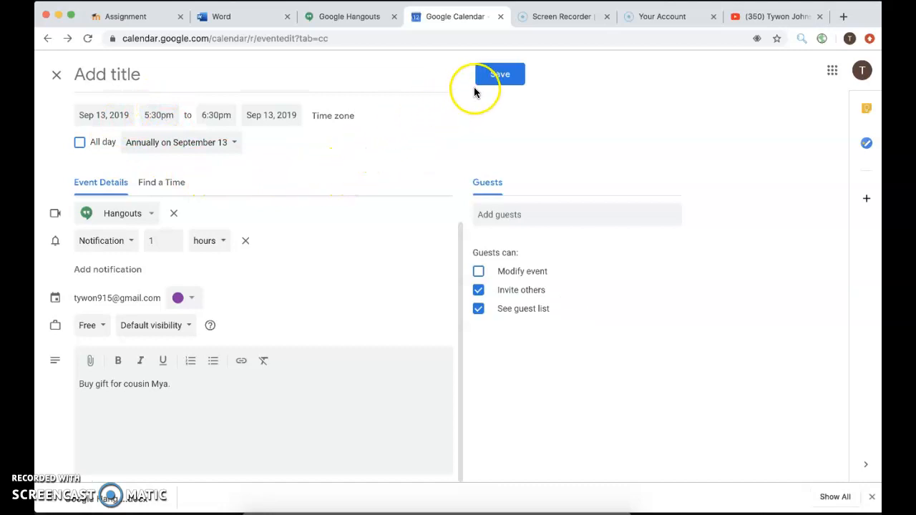
Step: Remove the Hangouts conferencing and save the Sep 13 event
{"action": "left_click", "coordinate": [141, 217]}
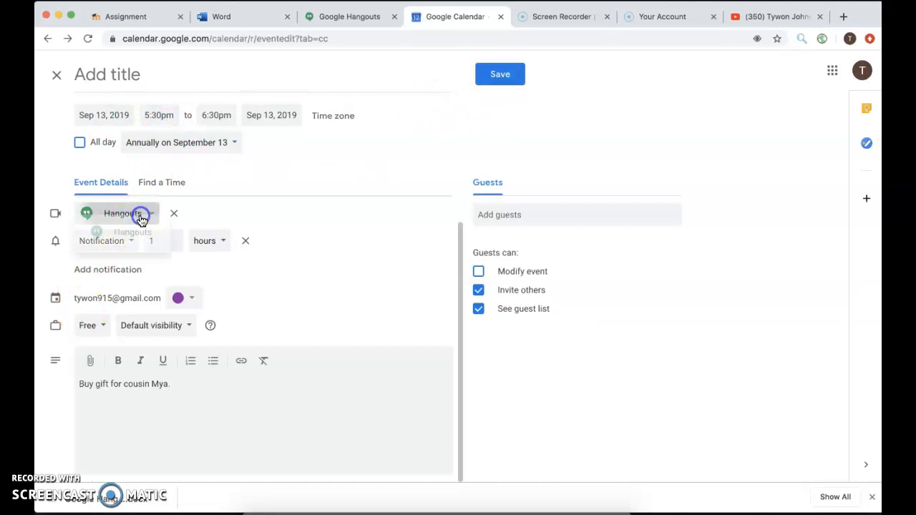
{"action": "left_click", "coordinate": [138, 282]}
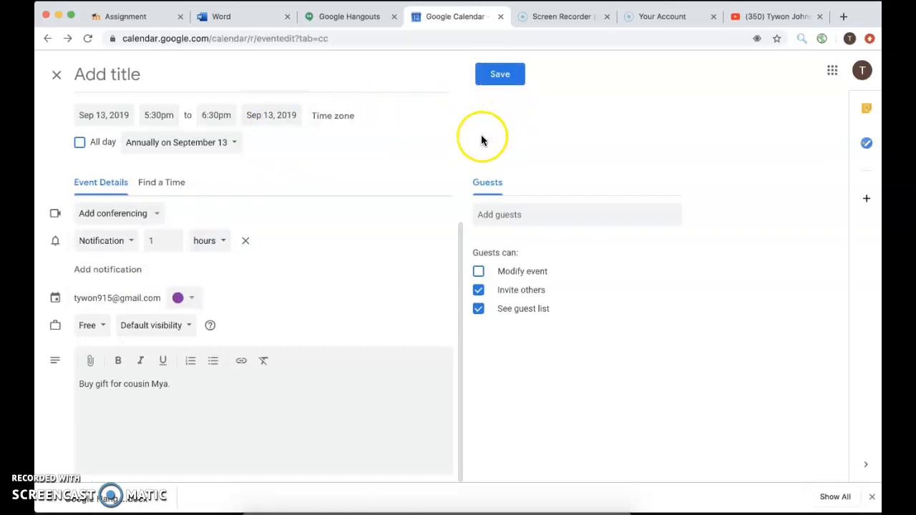
{"action": "left_click", "coordinate": [500, 76]}
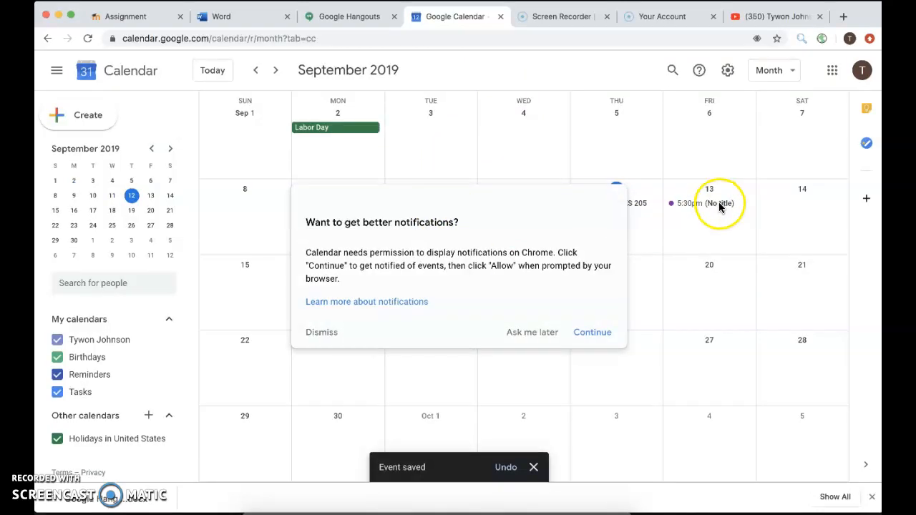
Step: Dismiss the notifications prompt and reopen the Sep 13 event for full editing
{"action": "left_click", "coordinate": [553, 332]}
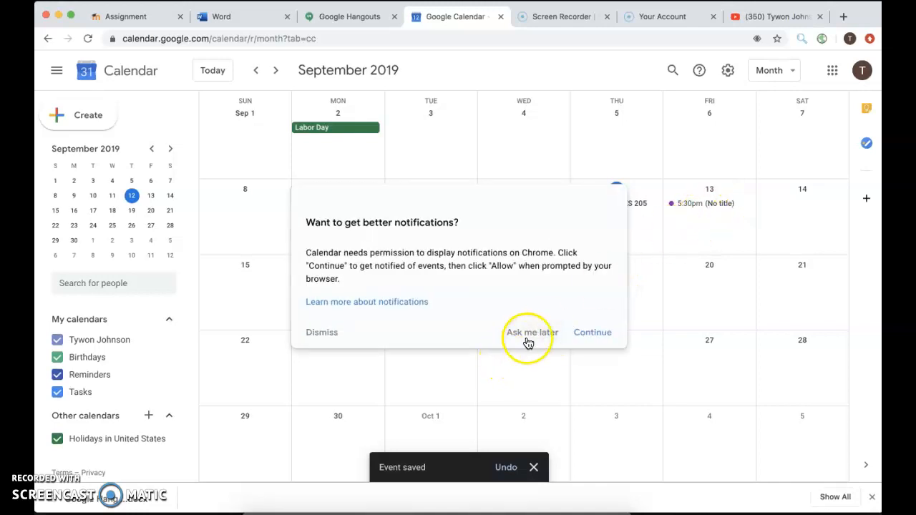
{"action": "left_click", "coordinate": [334, 335]}
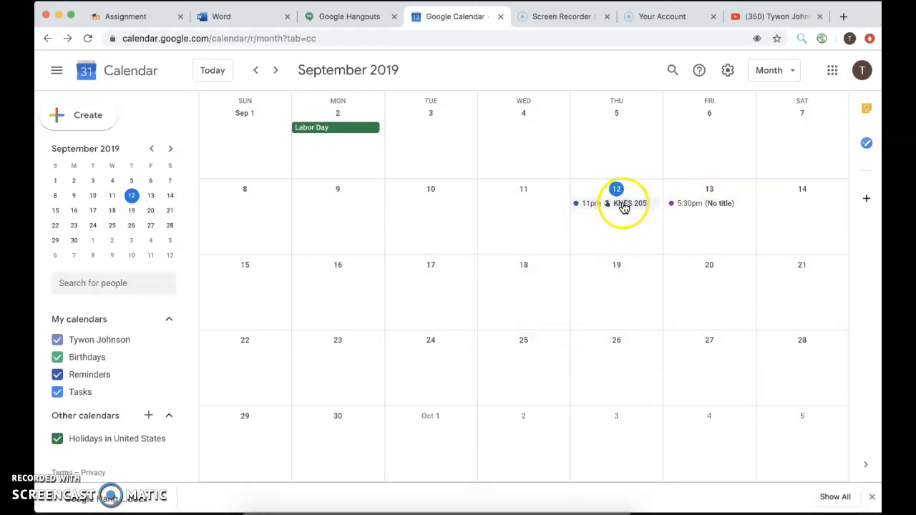
{"action": "left_click", "coordinate": [705, 207]}
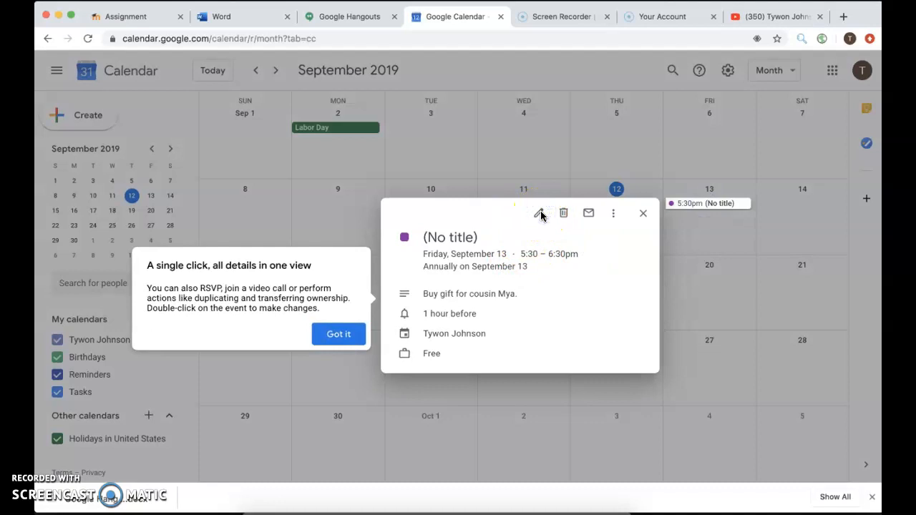
{"action": "left_click", "coordinate": [330, 330]}
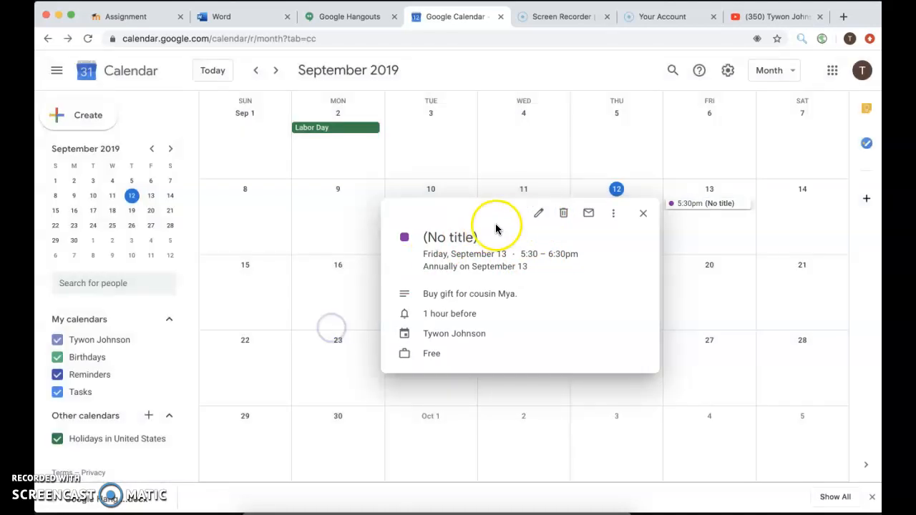
{"action": "left_click", "coordinate": [538, 213]}
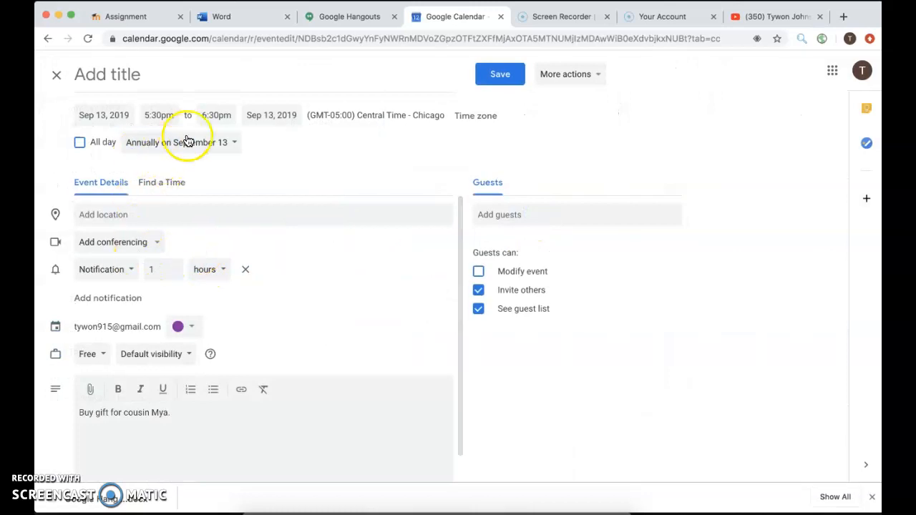
Step: Enter new event times, first landing on a 12:00pm start and 11:30am end
{"action": "left_click", "coordinate": [168, 114]}
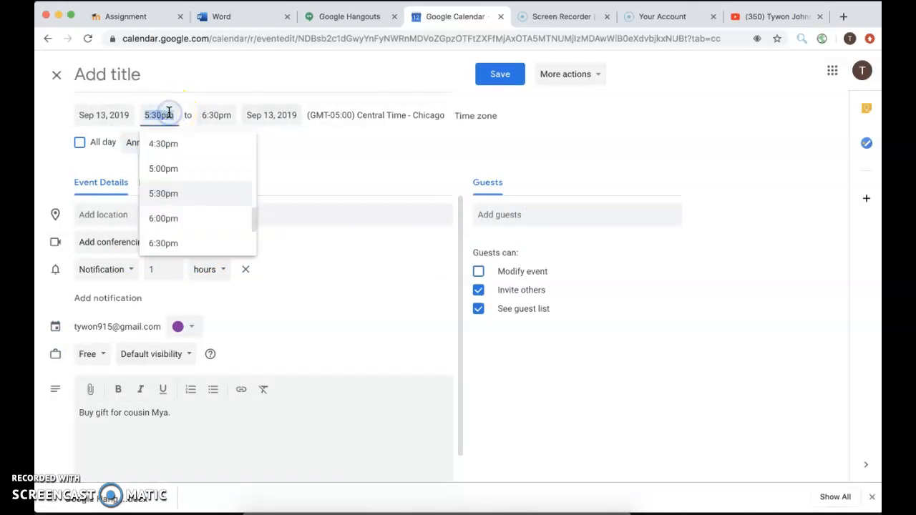
{"action": "type", "text": "10"}
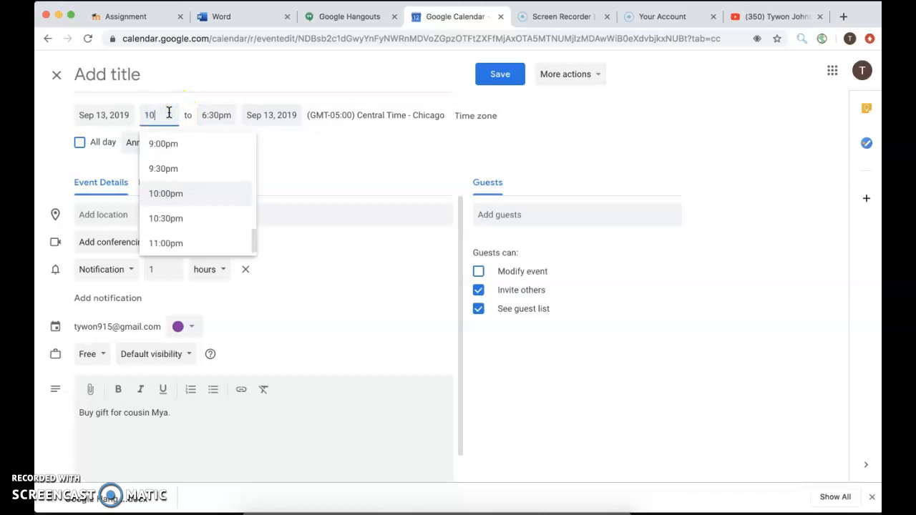
{"action": "key", "text": "BackSpace"}
{"action": "type", "text": "2:00"}
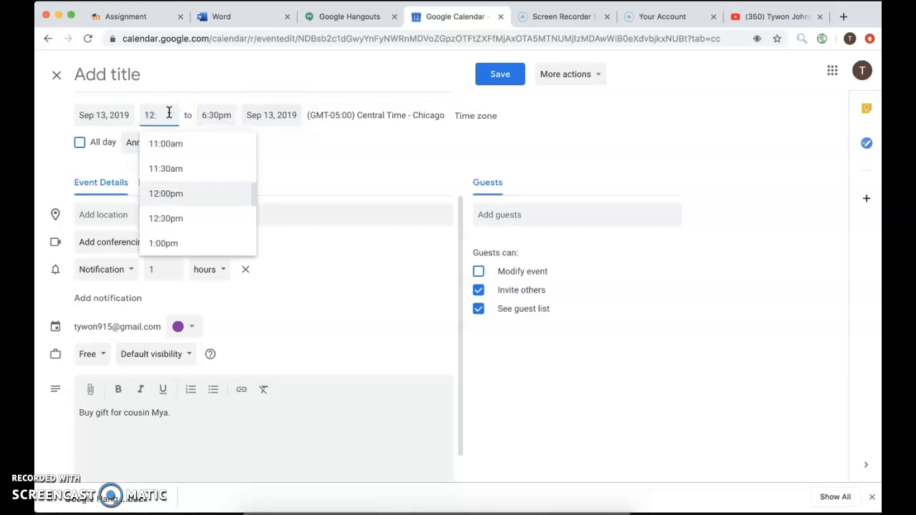
{"action": "left_click", "coordinate": [218, 115]}
{"action": "type", "text": "11"}
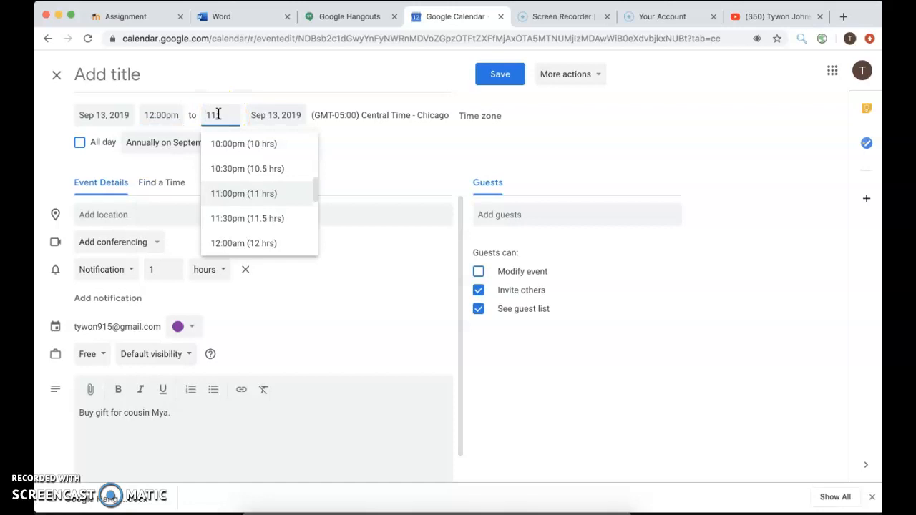
{"action": "type", "text": "a"}
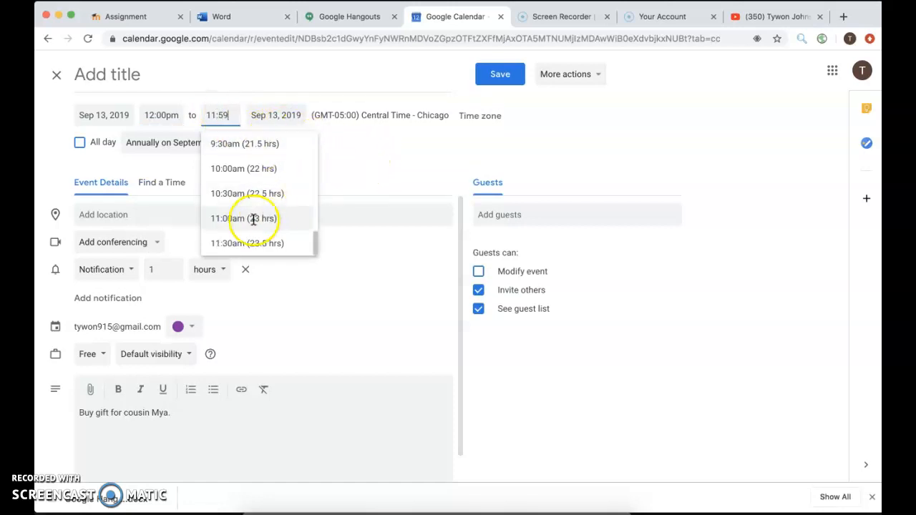
{"action": "left_click", "coordinate": [247, 243]}
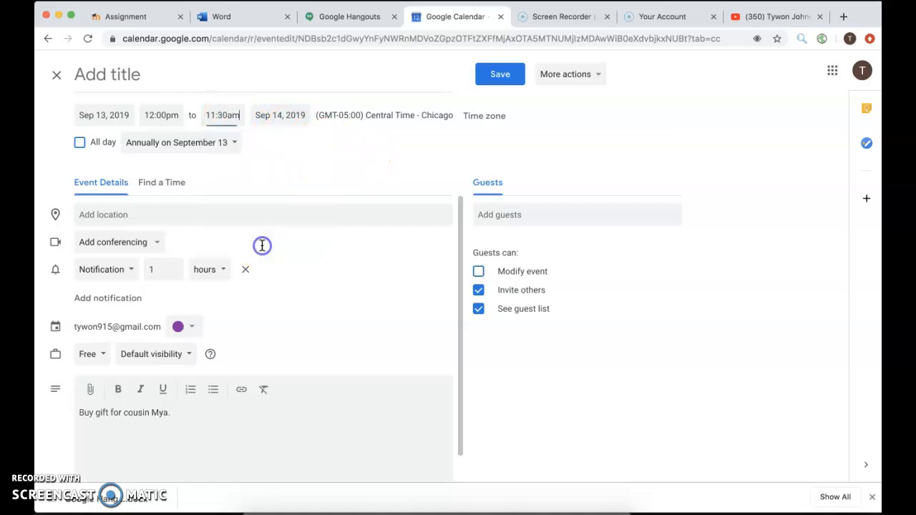
Step: Change the times to 12:00am–11:30pm and save for this occurrence only
{"action": "left_click", "coordinate": [175, 116]}
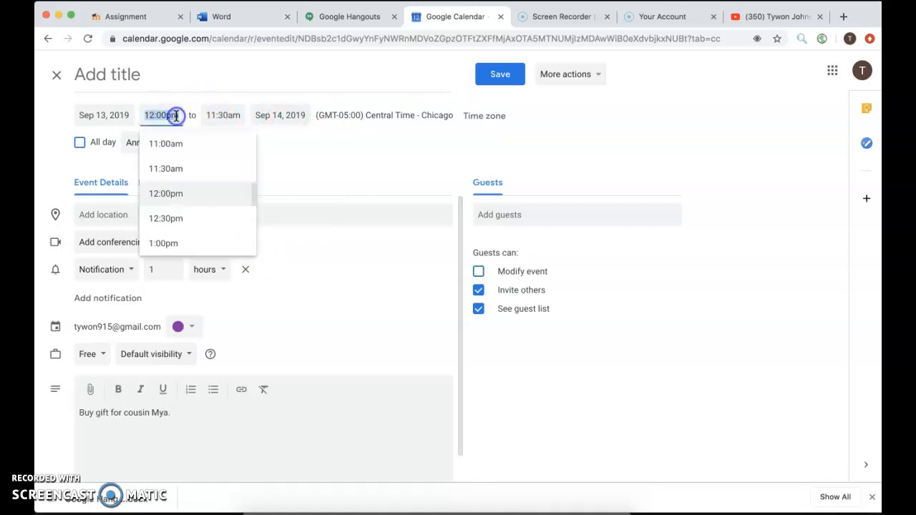
{"action": "type", "text": "a"}
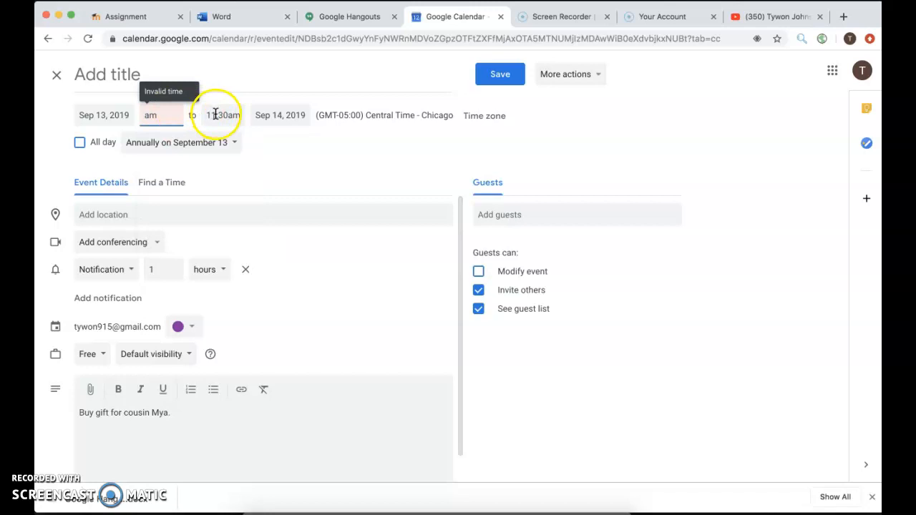
{"action": "key", "text": "BackSpace"}
{"action": "type", "text": "12"}
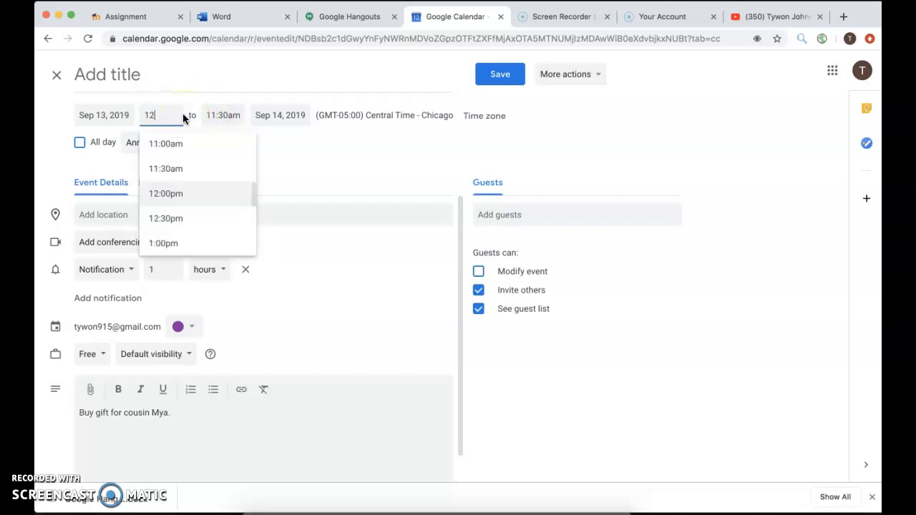
{"action": "scroll", "coordinate": [205, 170], "scroll_direction": "up", "scroll_amount": 5}
{"action": "scroll", "coordinate": [206, 165], "scroll_direction": "up", "scroll_amount": 5}
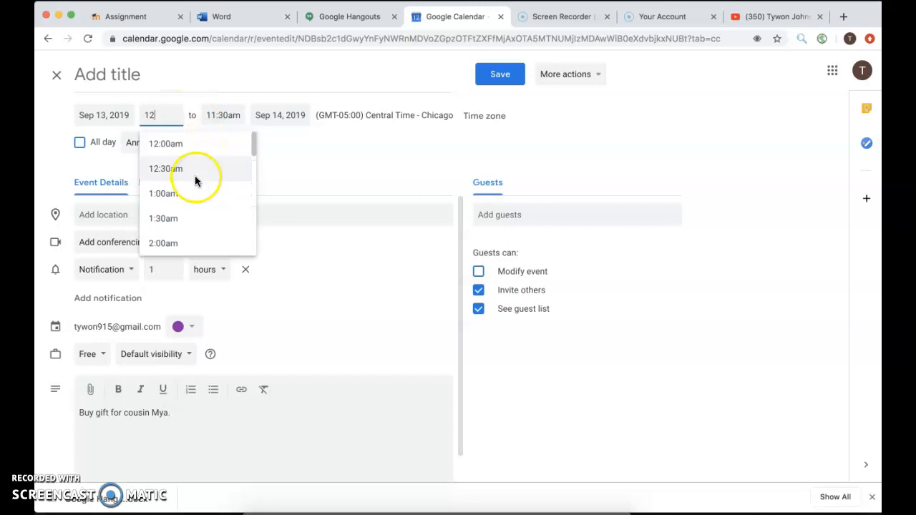
{"action": "left_click", "coordinate": [190, 151]}
{"action": "left_click", "coordinate": [233, 117]}
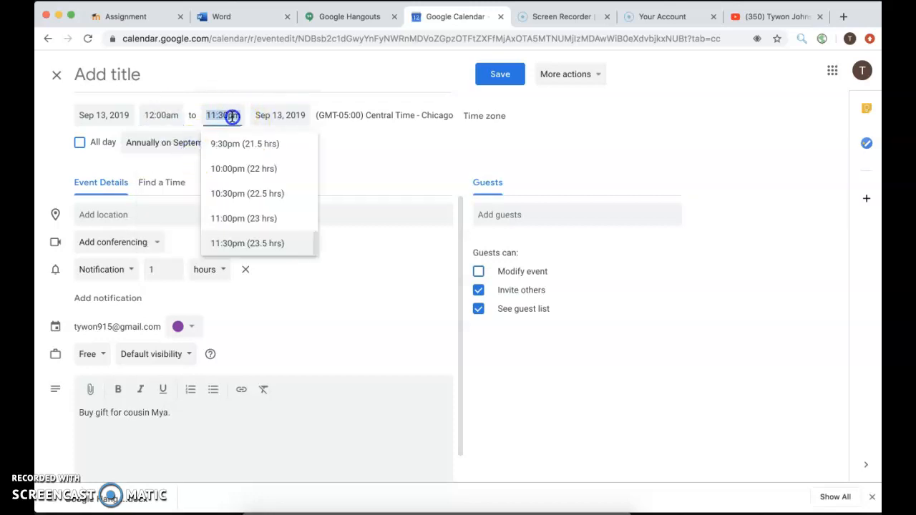
{"action": "left_click", "coordinate": [405, 167]}
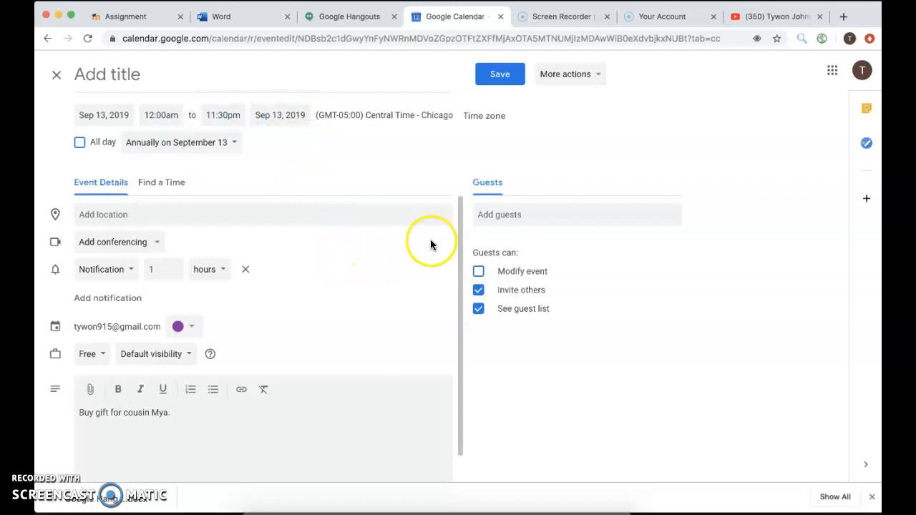
{"action": "left_click", "coordinate": [500, 72]}
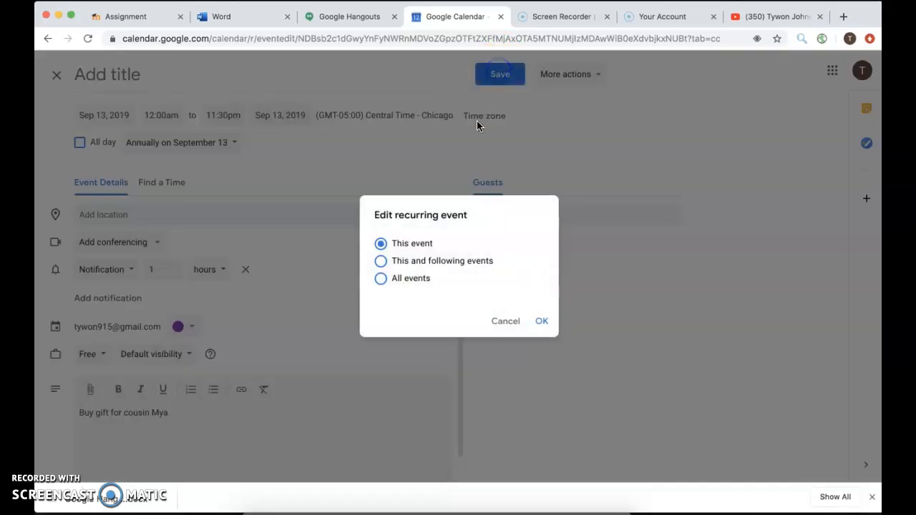
{"action": "left_click", "coordinate": [540, 321]}
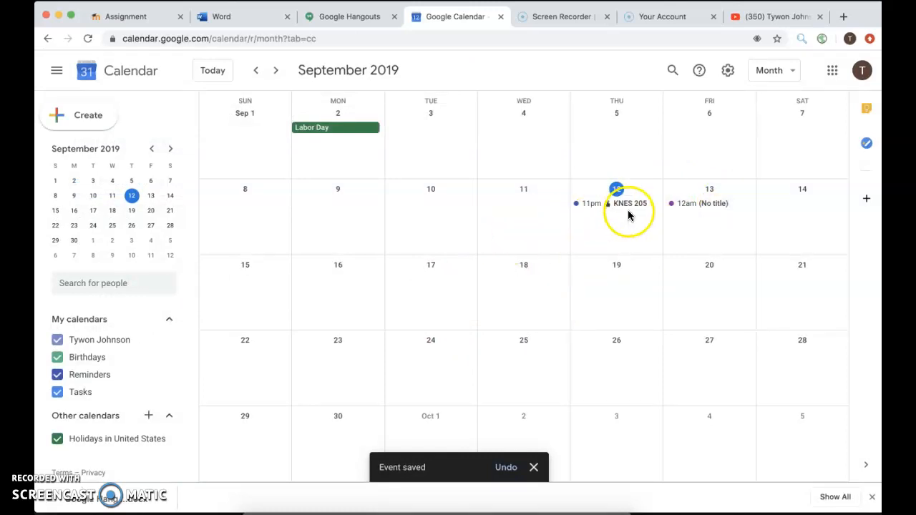
Step: Check the untitled Sep 13 event, then switch from Month to Week view for September 8–14
{"action": "left_click", "coordinate": [706, 203]}
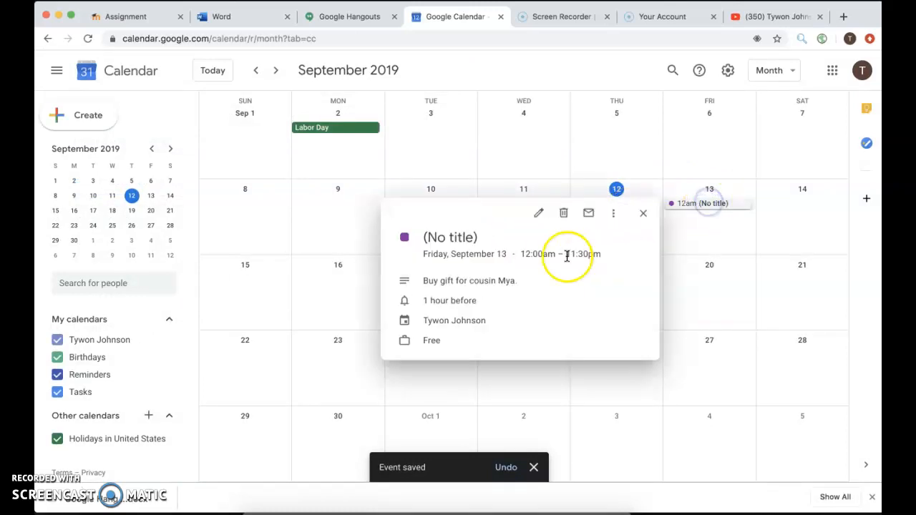
{"action": "left_click", "coordinate": [305, 201]}
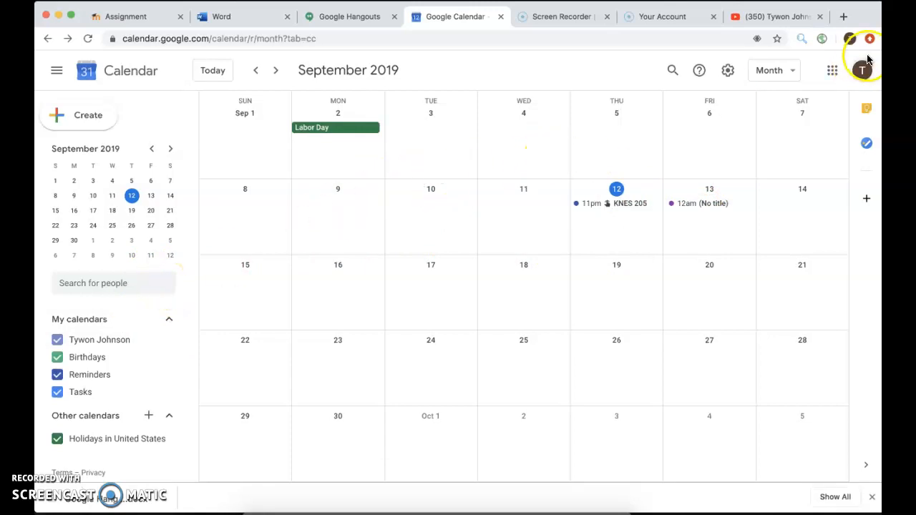
{"action": "left_click", "coordinate": [781, 70]}
{"action": "left_click", "coordinate": [769, 120]}
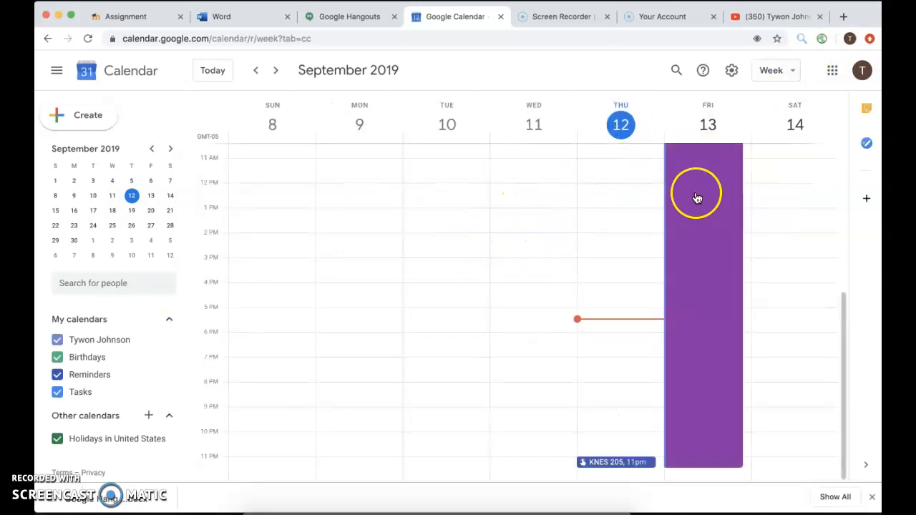
{"action": "scroll", "coordinate": [694, 207], "scroll_direction": "up", "scroll_amount": 5}
{"action": "scroll", "coordinate": [693, 209], "scroll_direction": "down", "scroll_amount": 4}
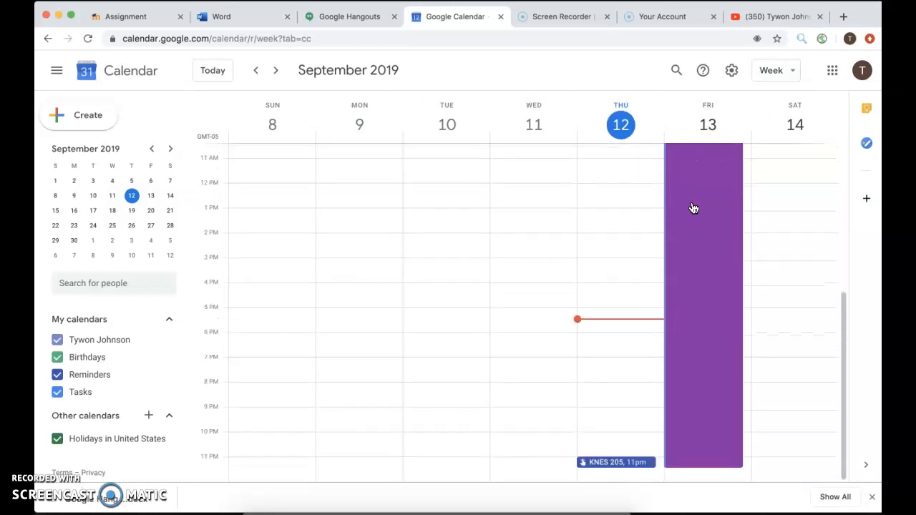
{"action": "scroll", "coordinate": [693, 208], "scroll_direction": "up", "scroll_amount": 5}
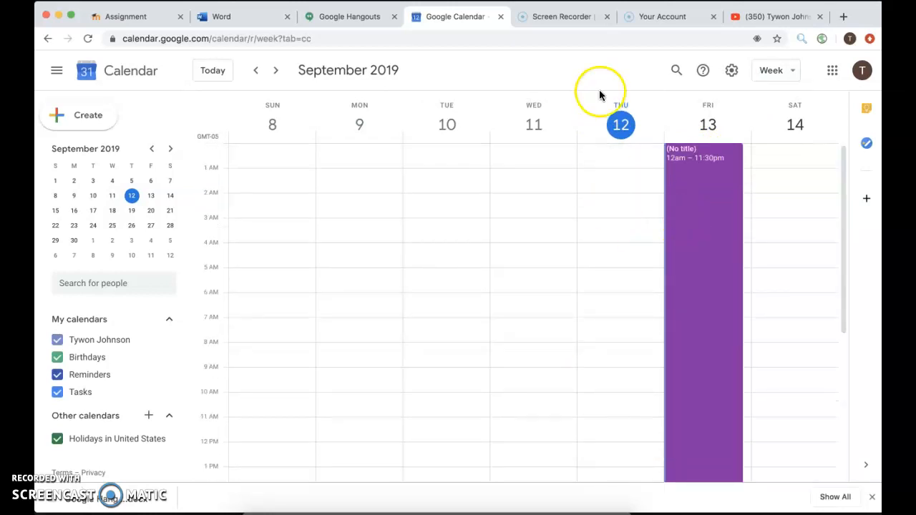
Step: Create an all-day event titled 'Homework Due' on Wednesday, September 11, and save it
{"action": "left_click", "coordinate": [559, 128]}
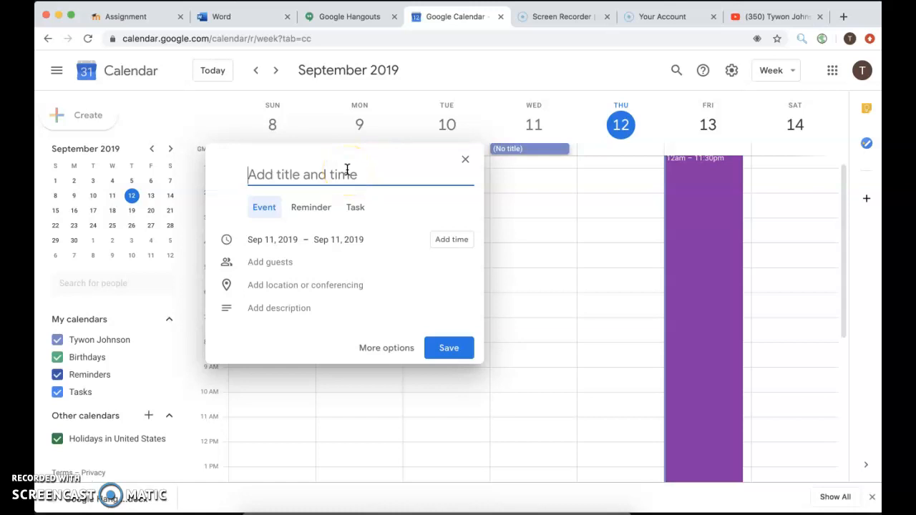
{"action": "type", "text": "Hi"}
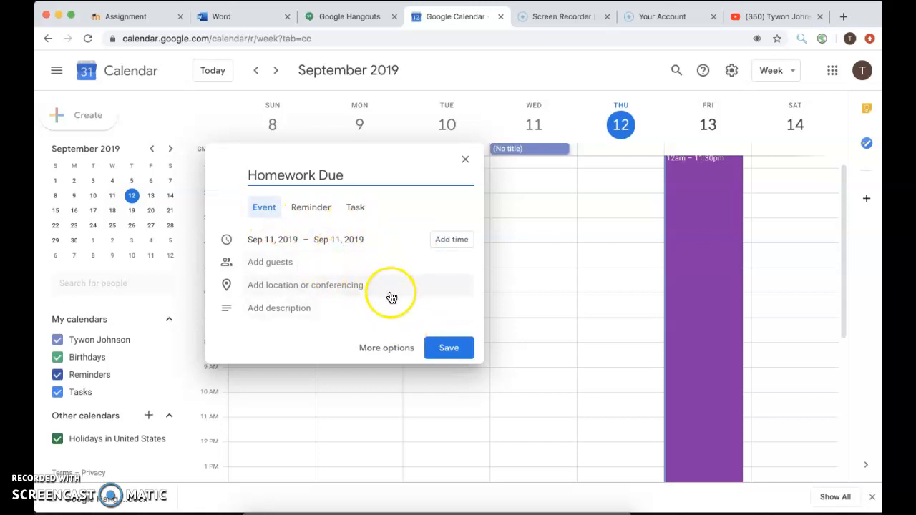
{"action": "left_click", "coordinate": [450, 350]}
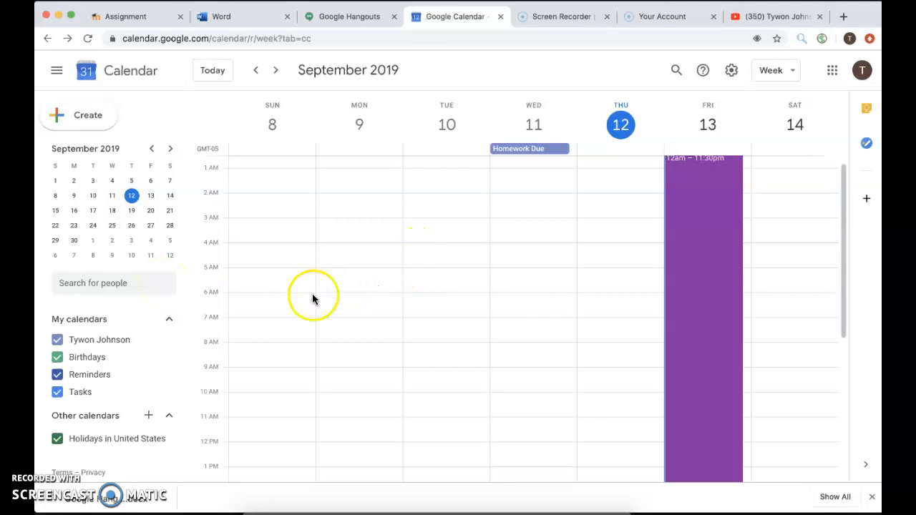
Step: Add a new calendar 'KNES 205 Assignments' under Other calendars, keeping the Central Time - Chicago zone
{"action": "left_click", "coordinate": [170, 320]}
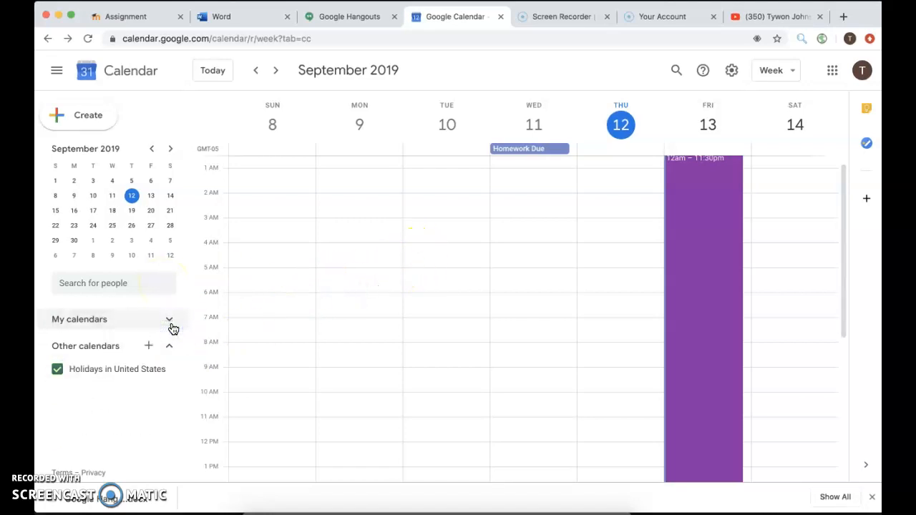
{"action": "left_click", "coordinate": [170, 322]}
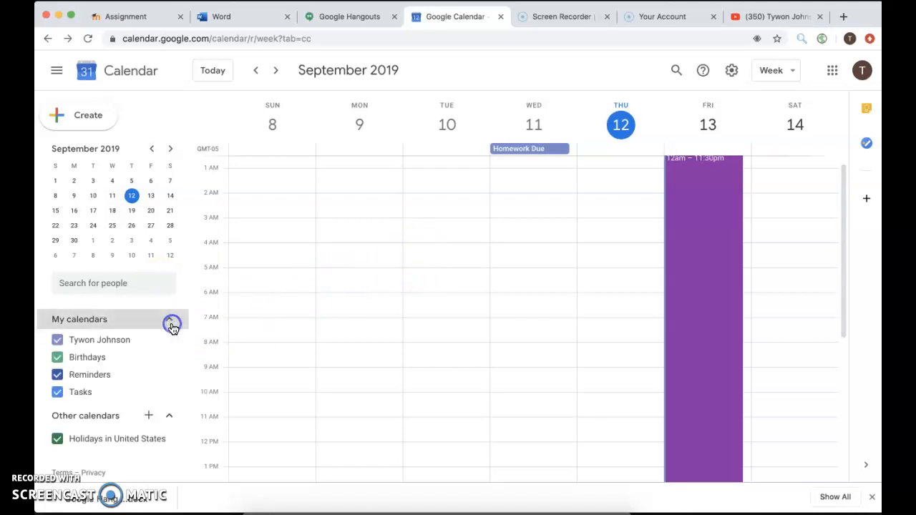
{"action": "left_click", "coordinate": [150, 417]}
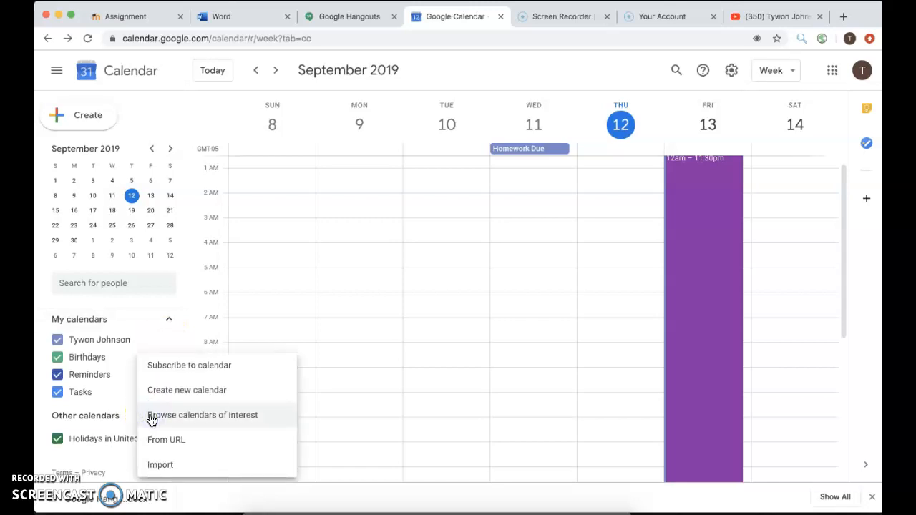
{"action": "left_click", "coordinate": [185, 393]}
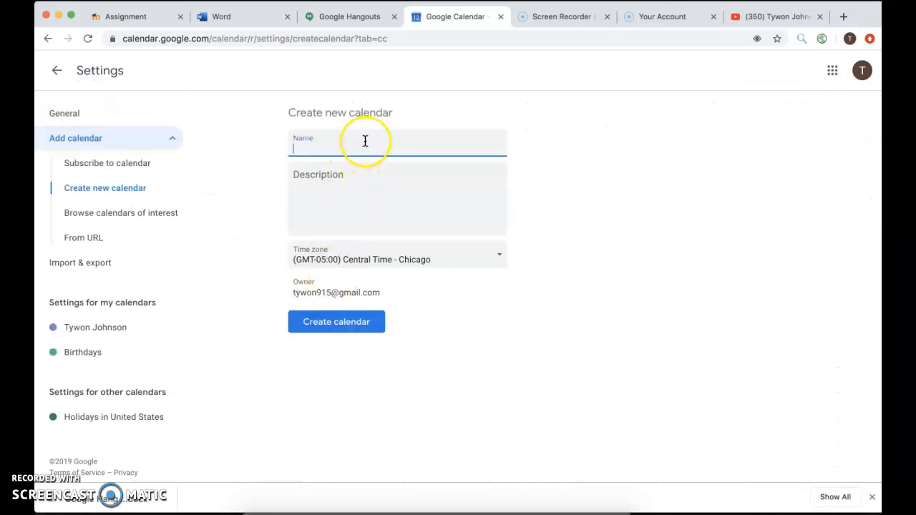
{"action": "left_click", "coordinate": [365, 141]}
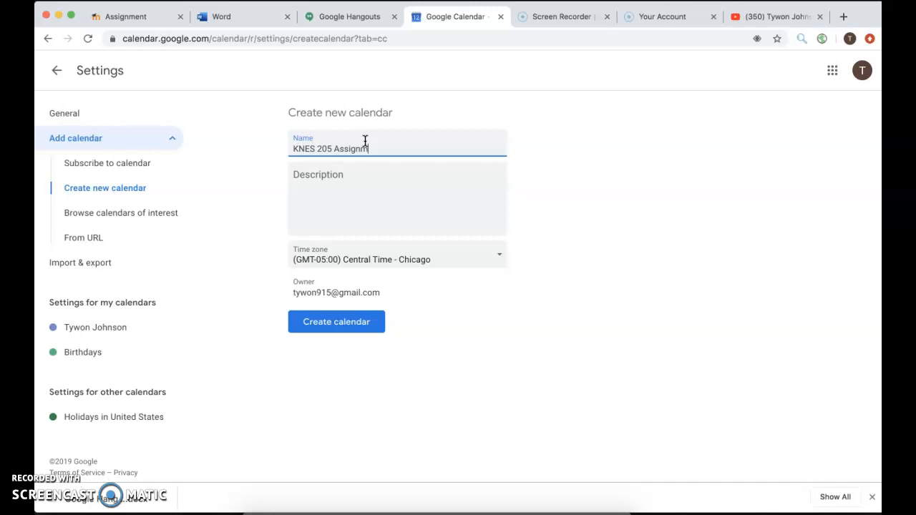
{"action": "left_click", "coordinate": [365, 164]}
{"action": "left_click", "coordinate": [400, 259]}
{"action": "scroll", "coordinate": [382, 322], "scroll_direction": "down", "scroll_amount": 4}
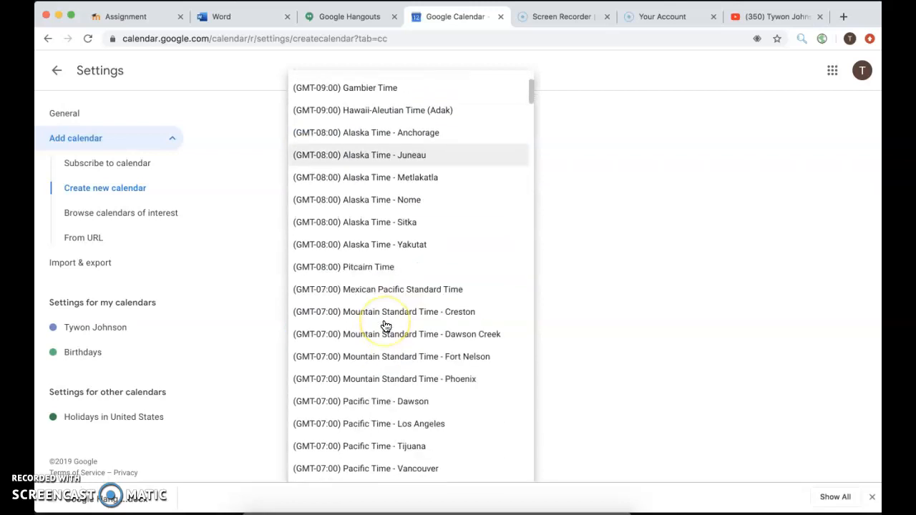
{"action": "scroll", "coordinate": [384, 317], "scroll_direction": "up", "scroll_amount": 4}
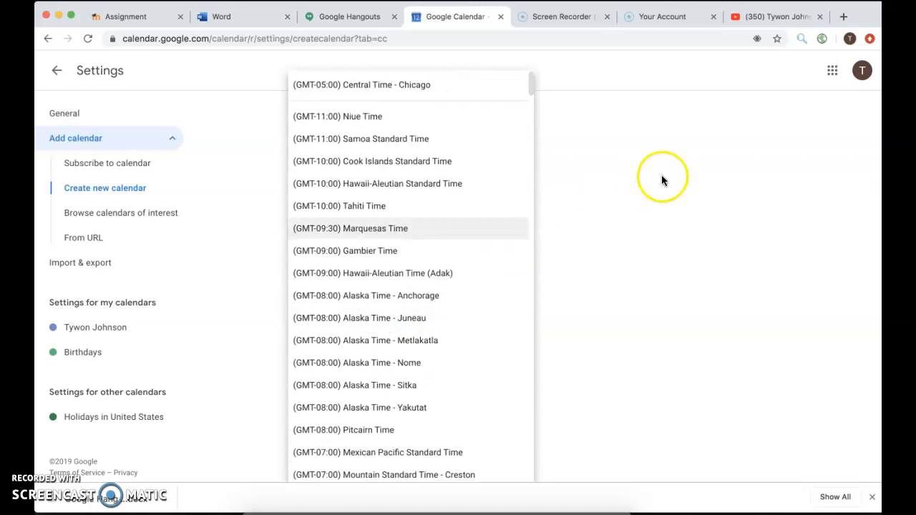
{"action": "left_click", "coordinate": [661, 175]}
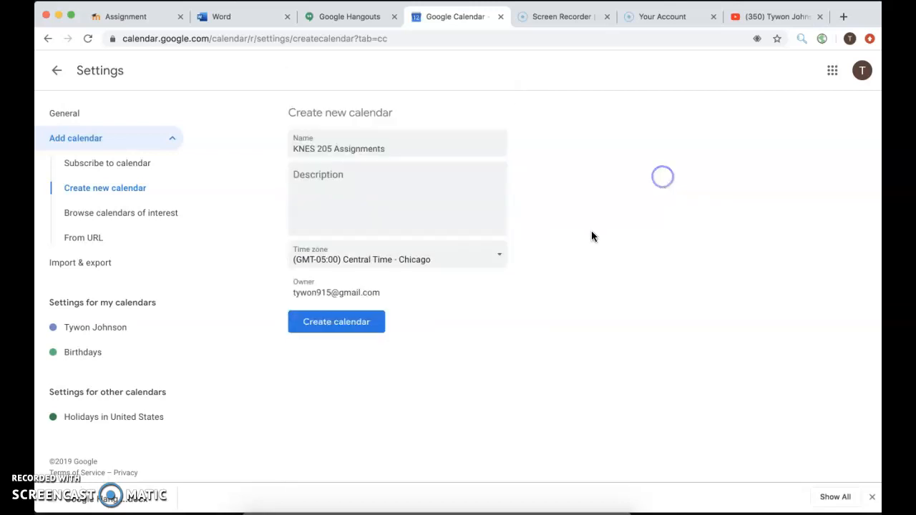
{"action": "left_click", "coordinate": [362, 323]}
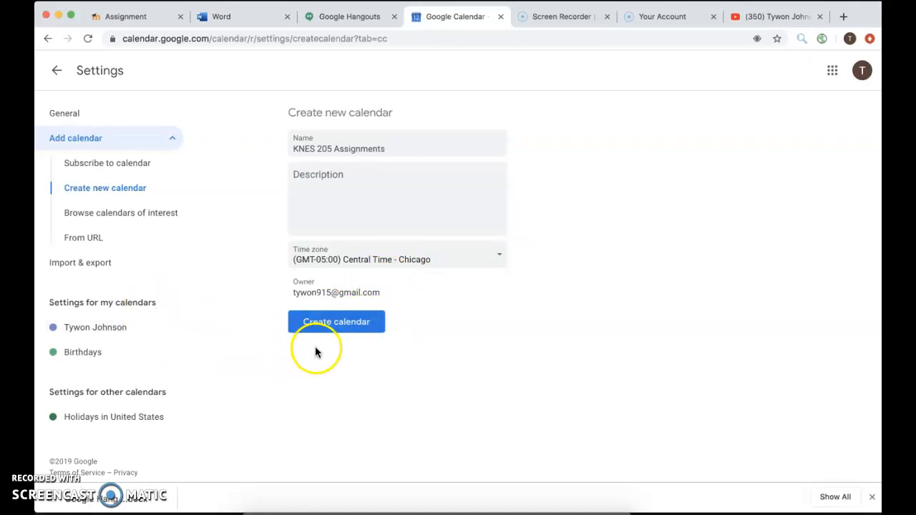
{"action": "left_click", "coordinate": [331, 326]}
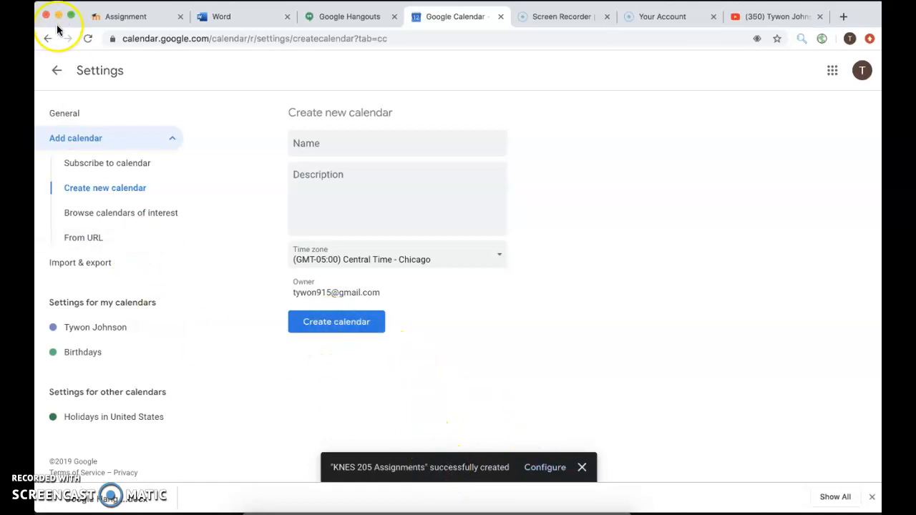
Step: Go back from Settings to the week view and toggle the personal calendar's events off and on
{"action": "left_click", "coordinate": [59, 71]}
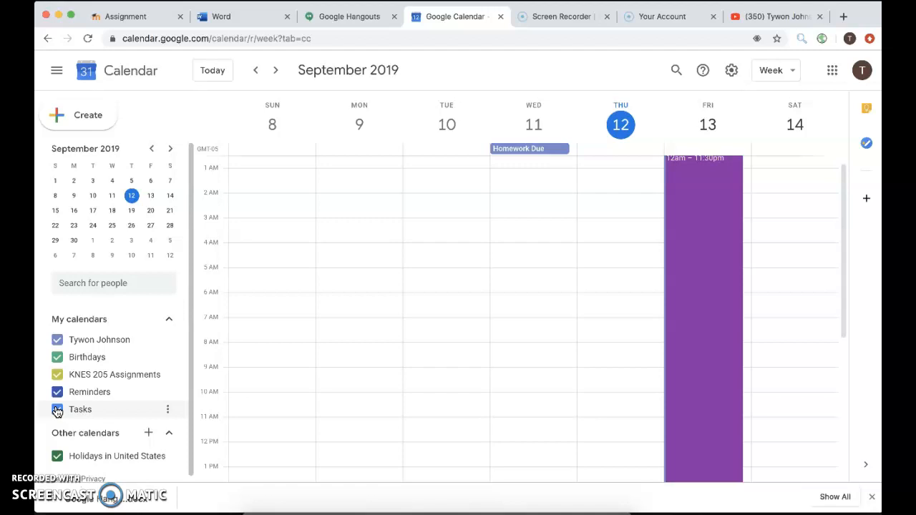
{"action": "left_click", "coordinate": [57, 343]}
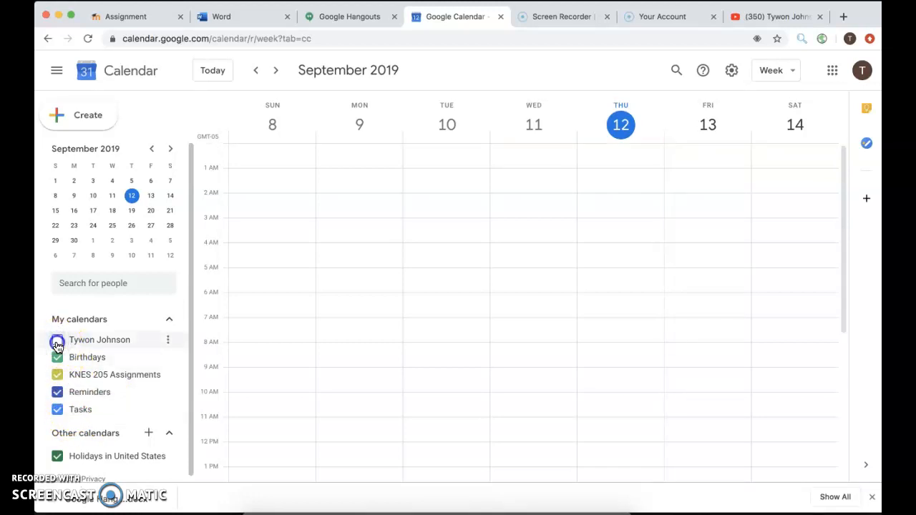
{"action": "left_click", "coordinate": [57, 343]}
{"action": "left_click", "coordinate": [58, 357]}
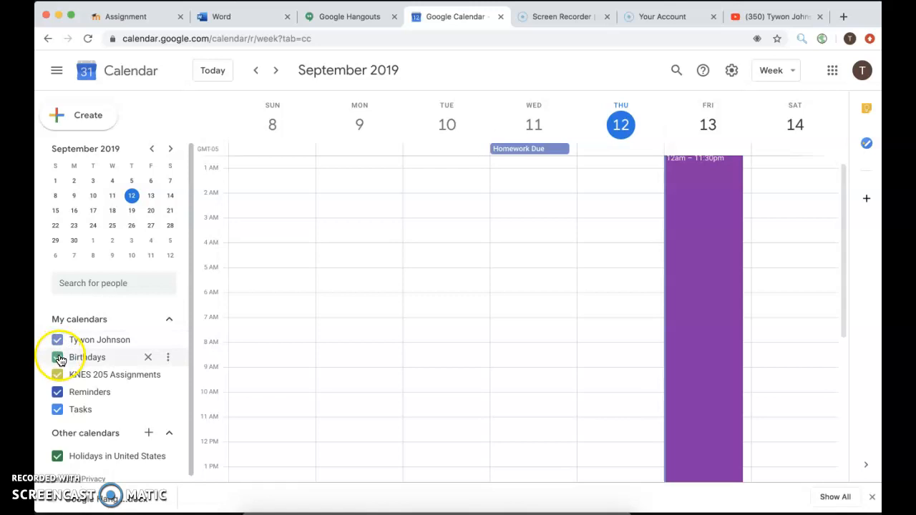
{"action": "left_click", "coordinate": [58, 341]}
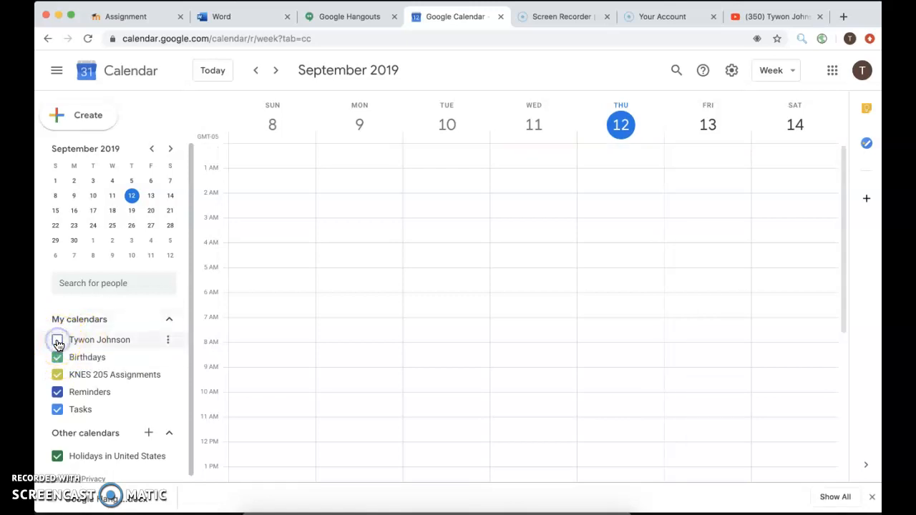
{"action": "left_click", "coordinate": [57, 343]}
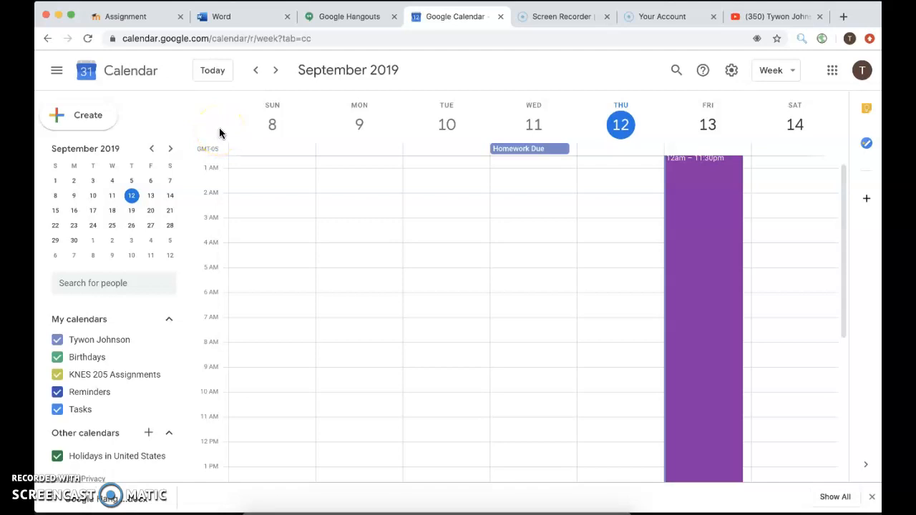
Step: Show today, Thursday September 12, in Day view, discarding a trial 1 PM event draft
{"action": "left_click", "coordinate": [214, 73]}
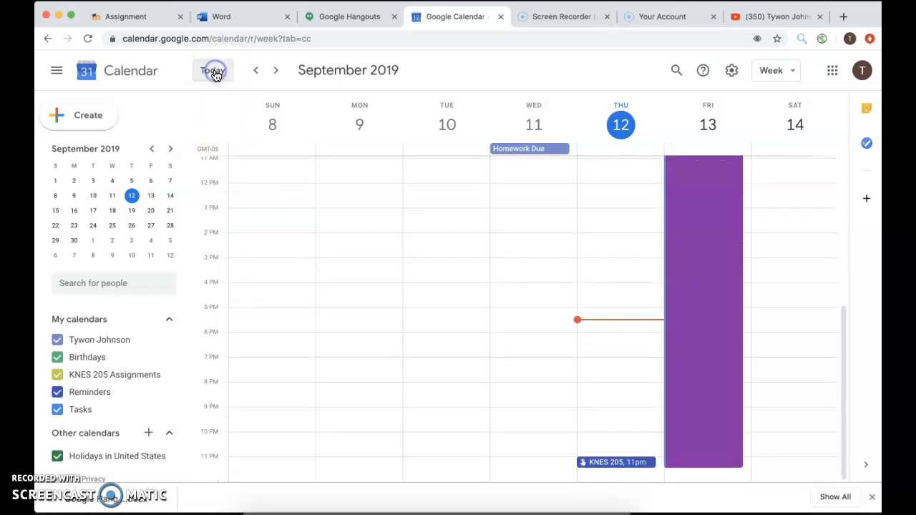
{"action": "left_click", "coordinate": [783, 70]}
{"action": "left_click", "coordinate": [777, 103]}
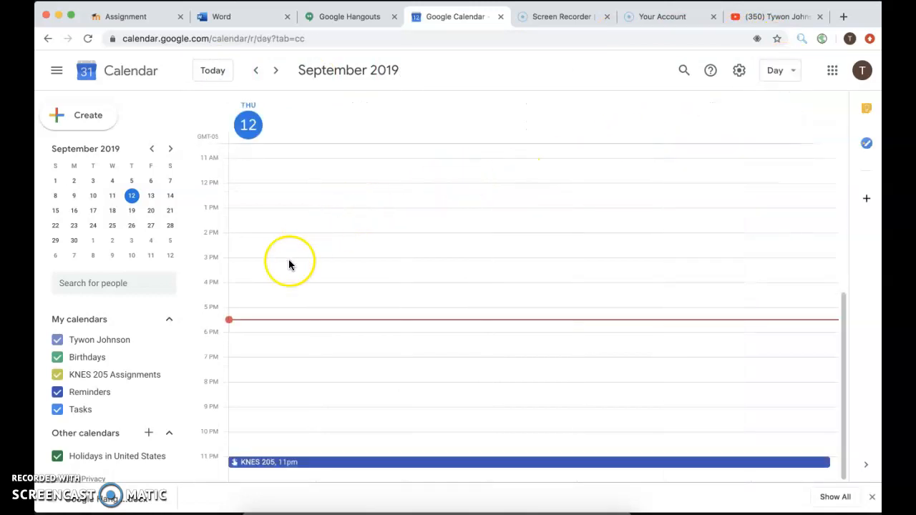
{"action": "mouse_move", "coordinate": [338, 218]}
{"action": "left_mouse_down"}
{"action": "mouse_move", "coordinate": [338, 253]}
{"action": "mouse_move", "coordinate": [340, 212]}
{"action": "left_mouse_up"}
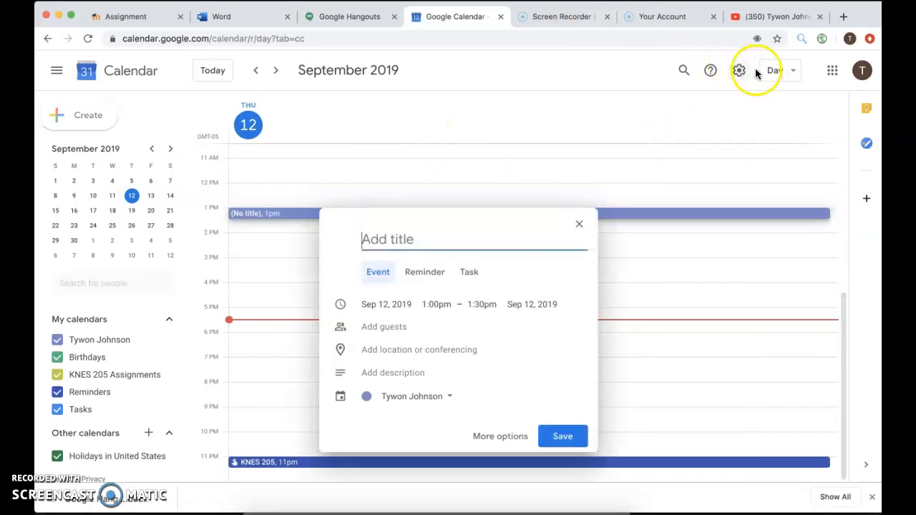
{"action": "left_click", "coordinate": [579, 225]}
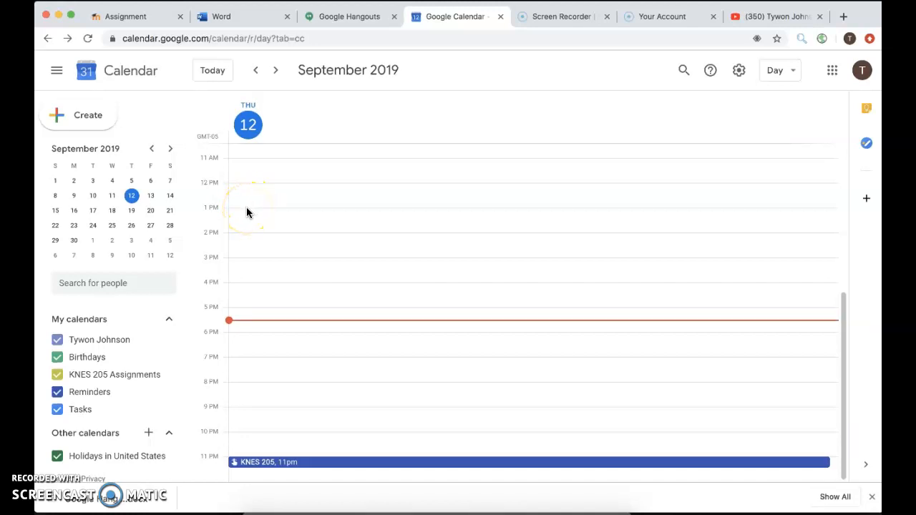
Step: Save a 1–2 PM 'Haircut Appointment' on the personal calendar for September 12
{"action": "left_click_drag", "start_coordinate": [247, 208], "coordinate": [247, 231]}
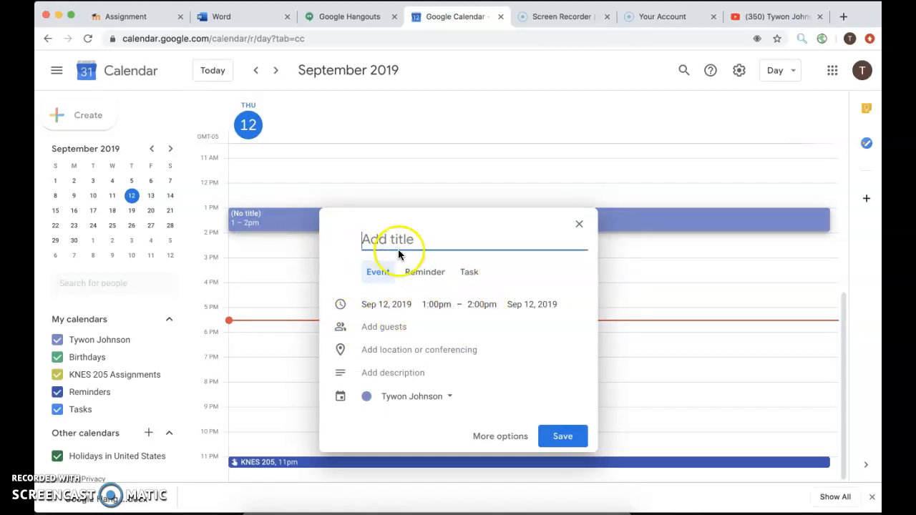
{"action": "type", "text": "Haircut Appointment"}
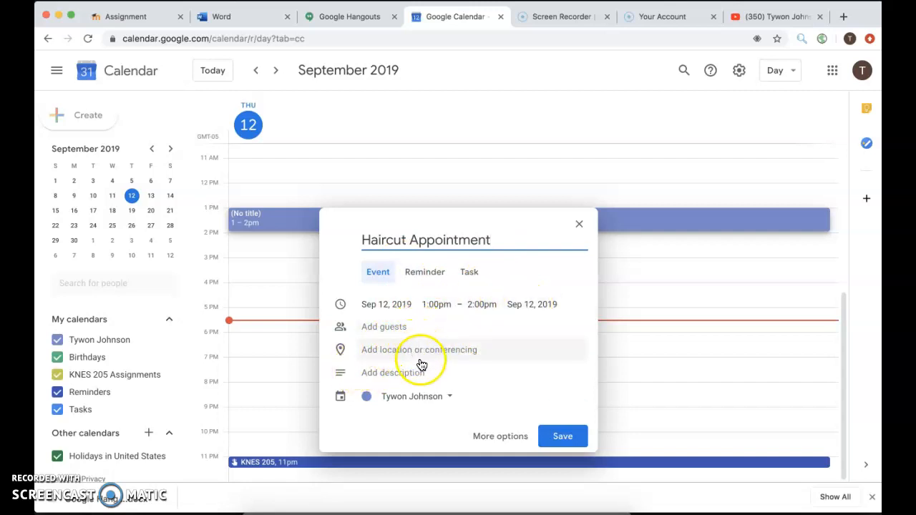
{"action": "left_click", "coordinate": [440, 398]}
{"action": "left_click", "coordinate": [448, 399]}
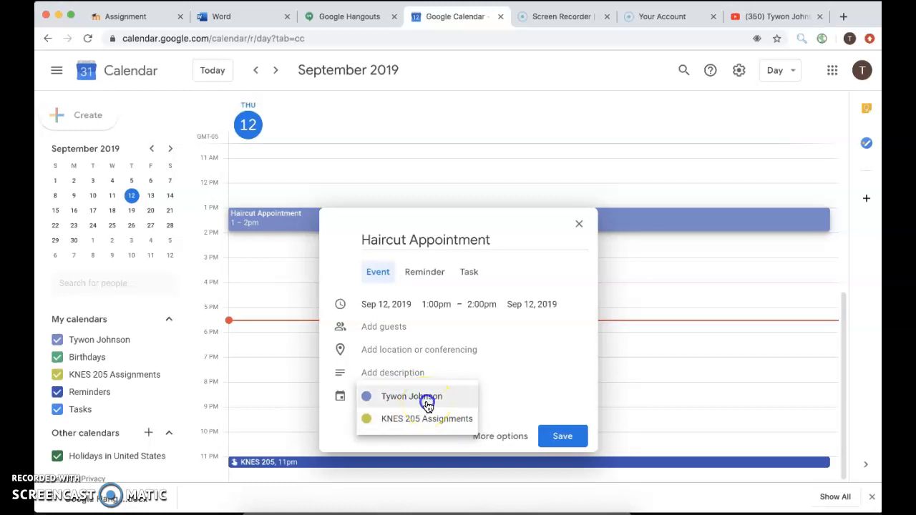
{"action": "left_click", "coordinate": [424, 401]}
{"action": "left_click", "coordinate": [562, 438]}
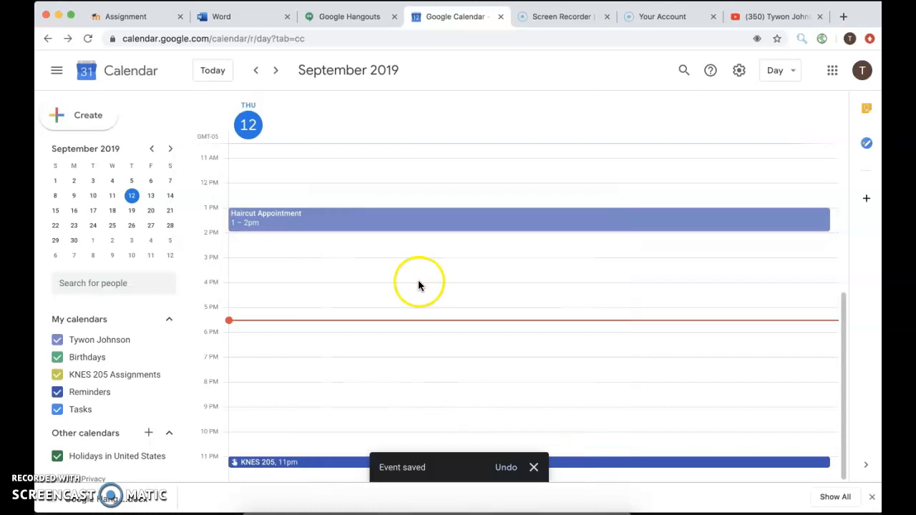